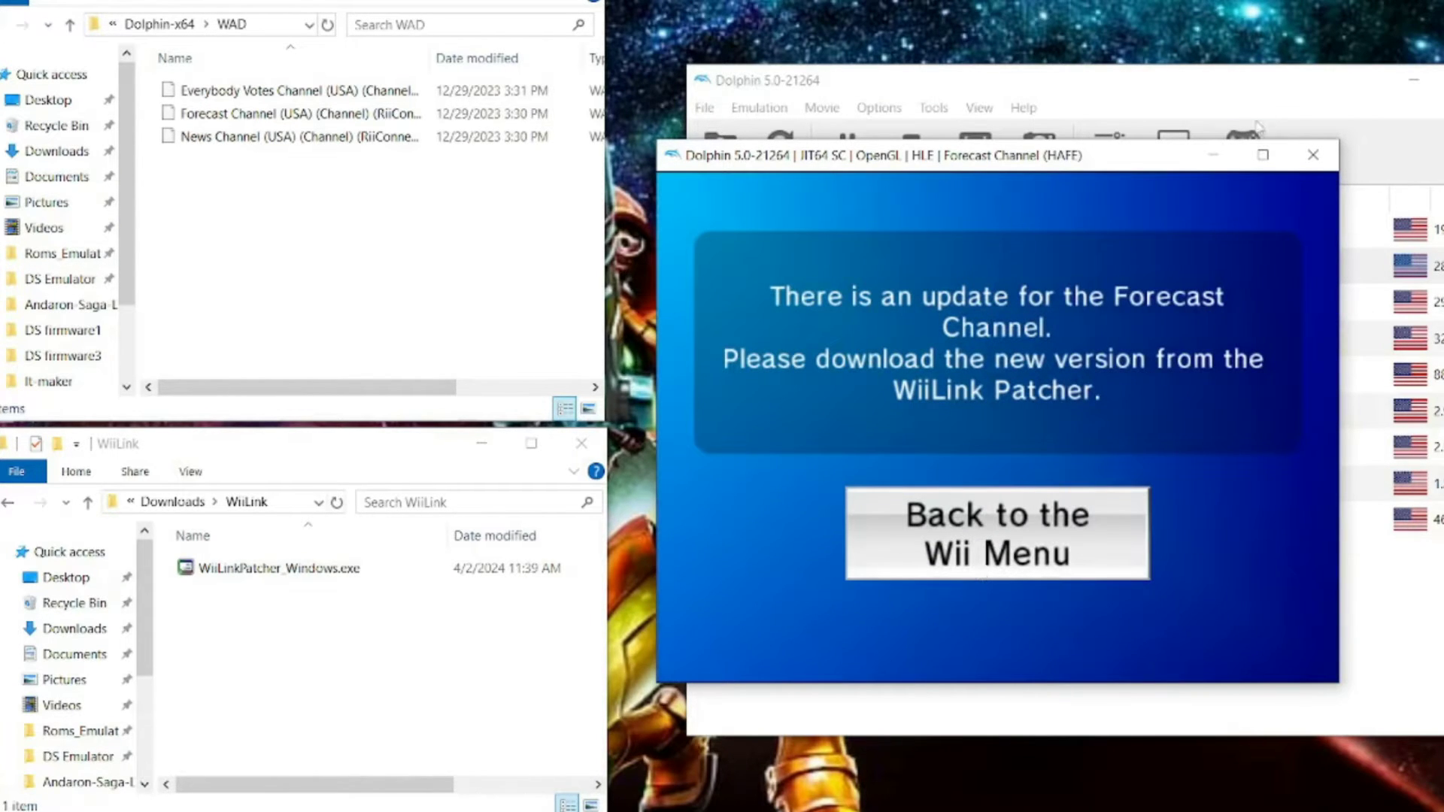
Step: Stop the running Forecast Channel emulation and confirm ending it
left_click(1312, 155)
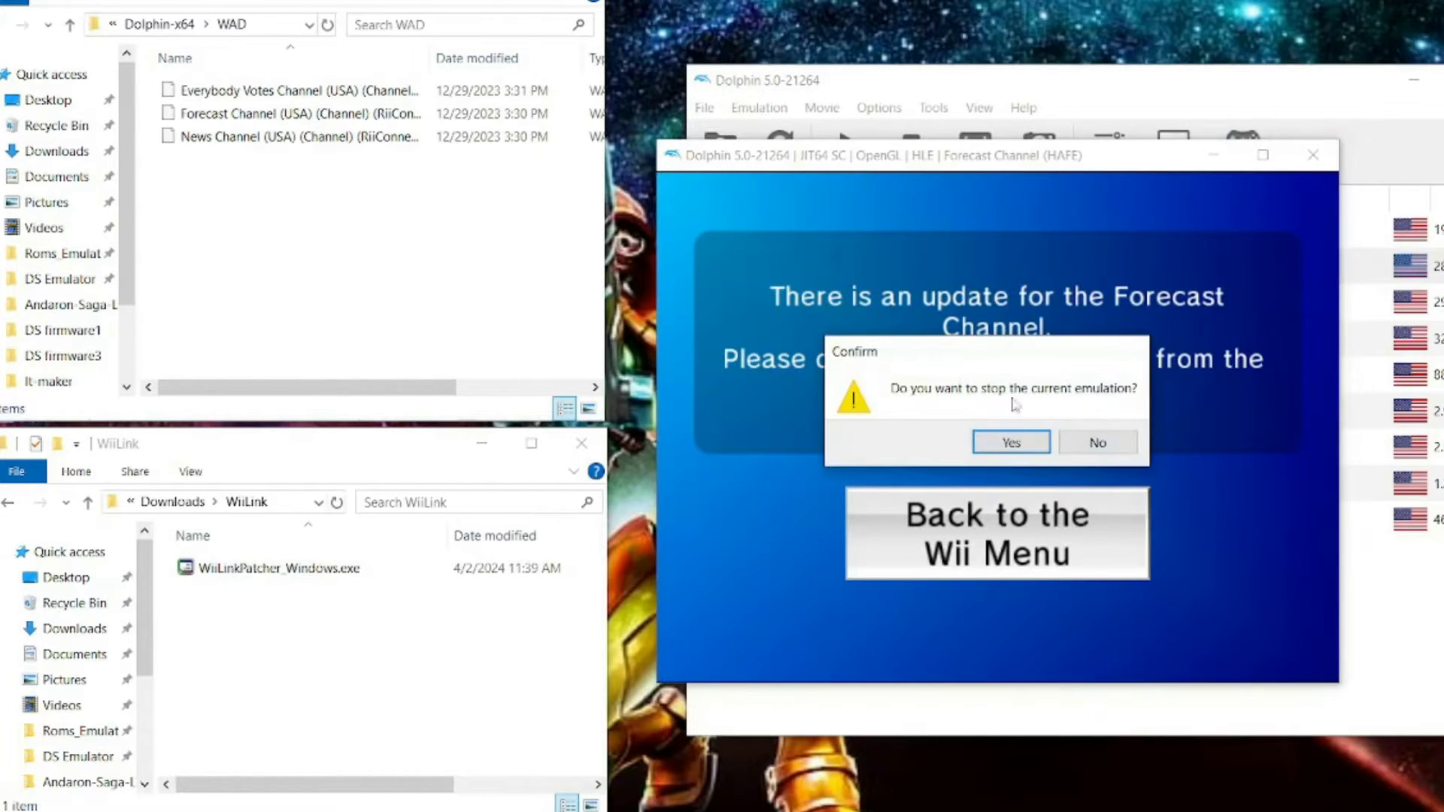
left_click(1013, 444)
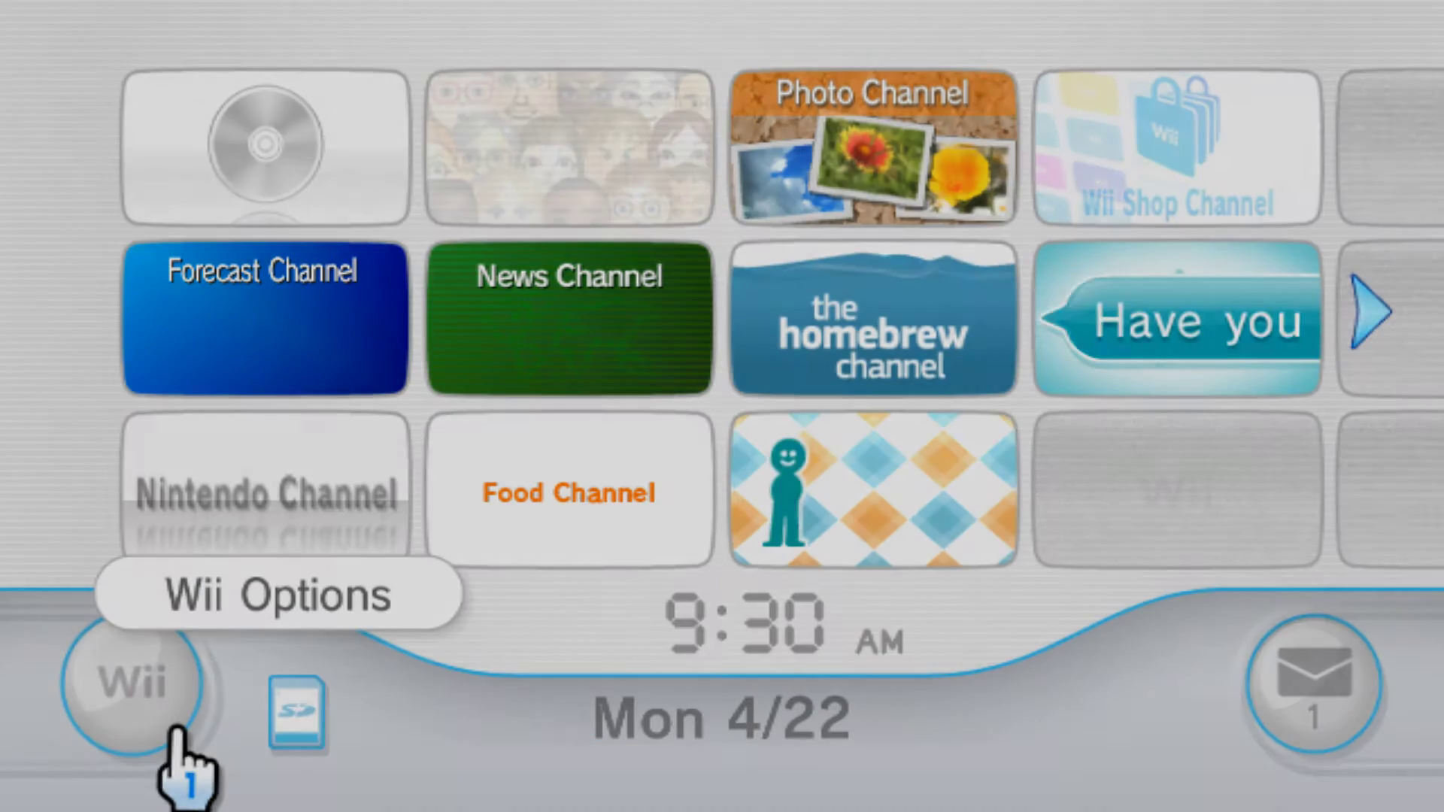
Step: Open the settings of Connection 3 for changing in the Wii system's internet connection settings
left_click(173, 730)
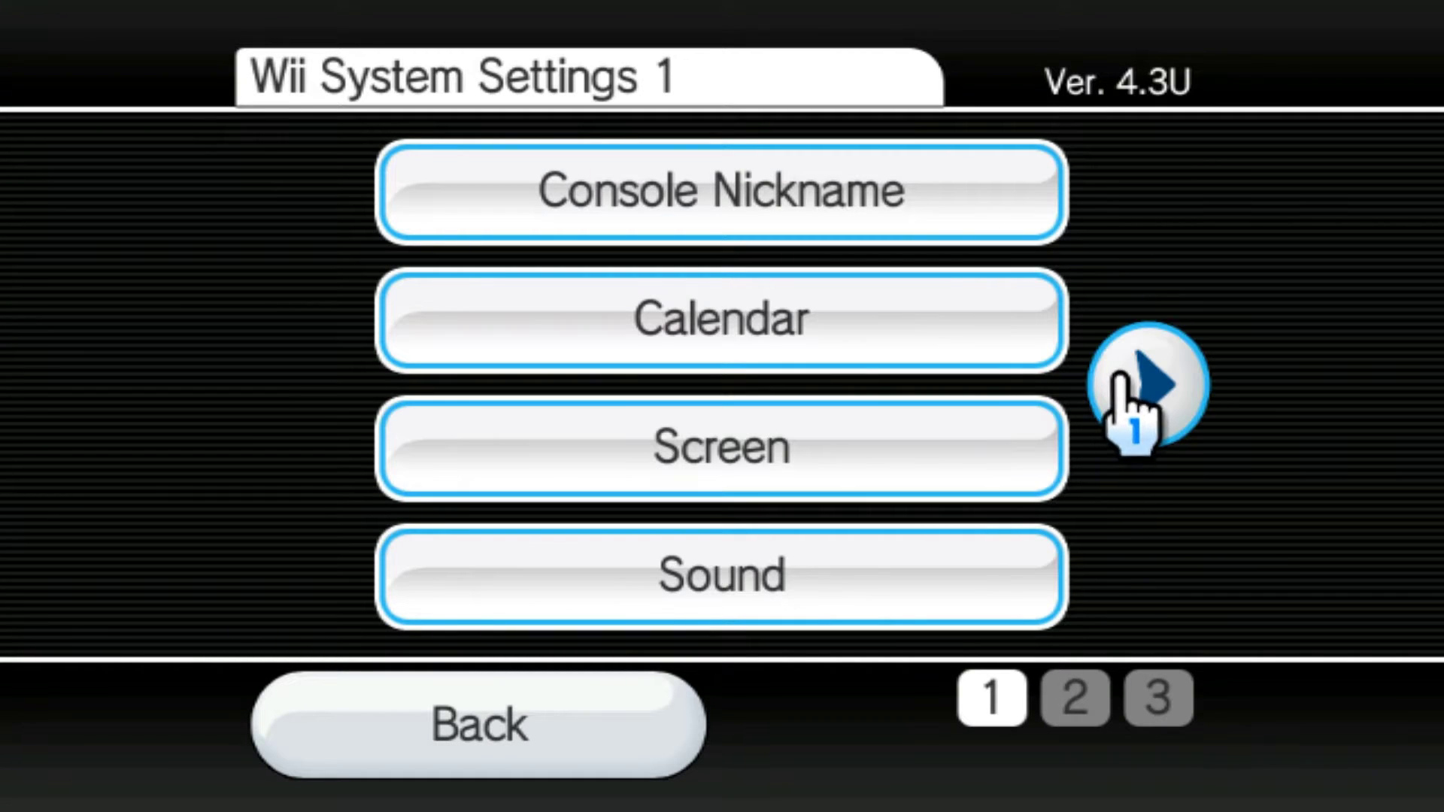
left_click(1142, 387)
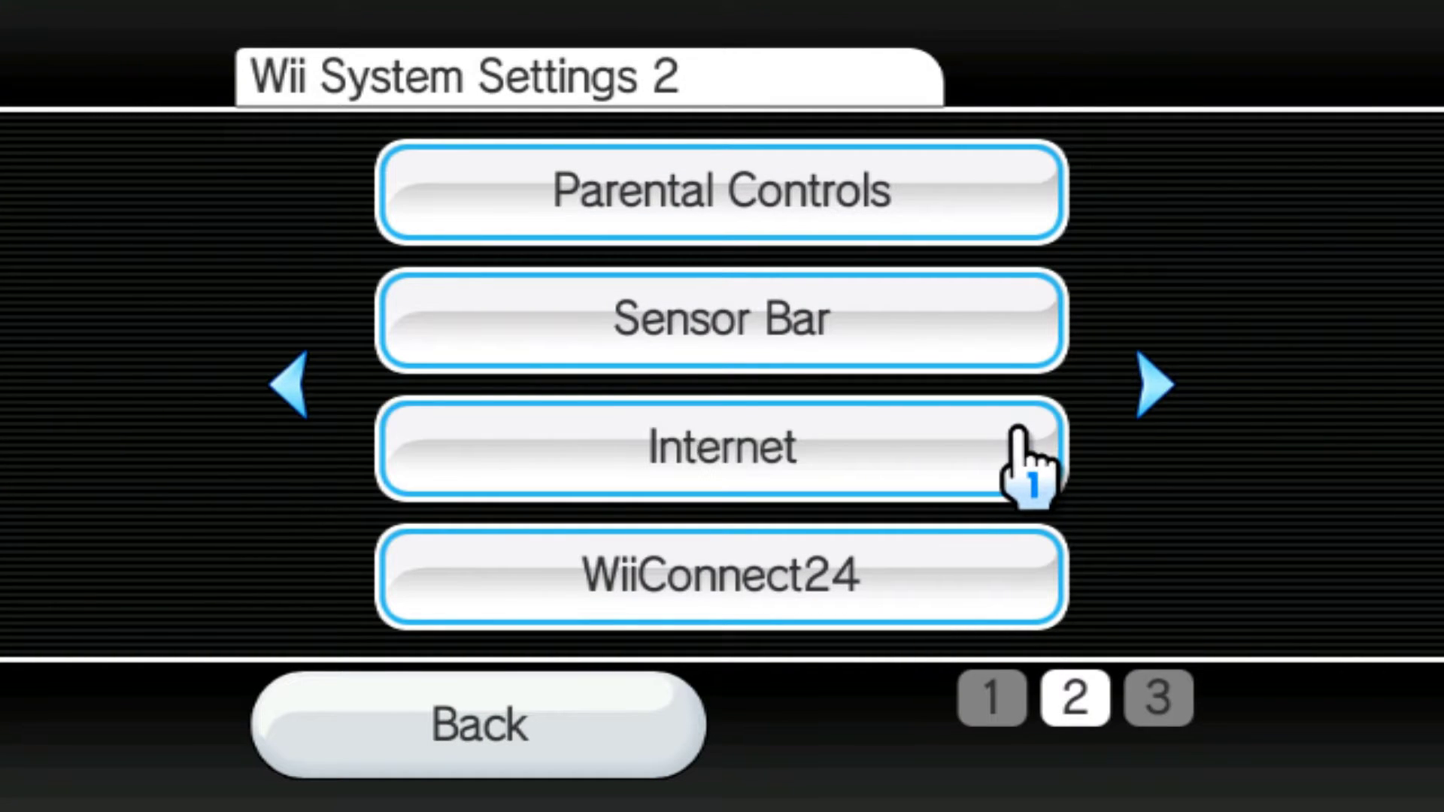
left_click(1017, 433)
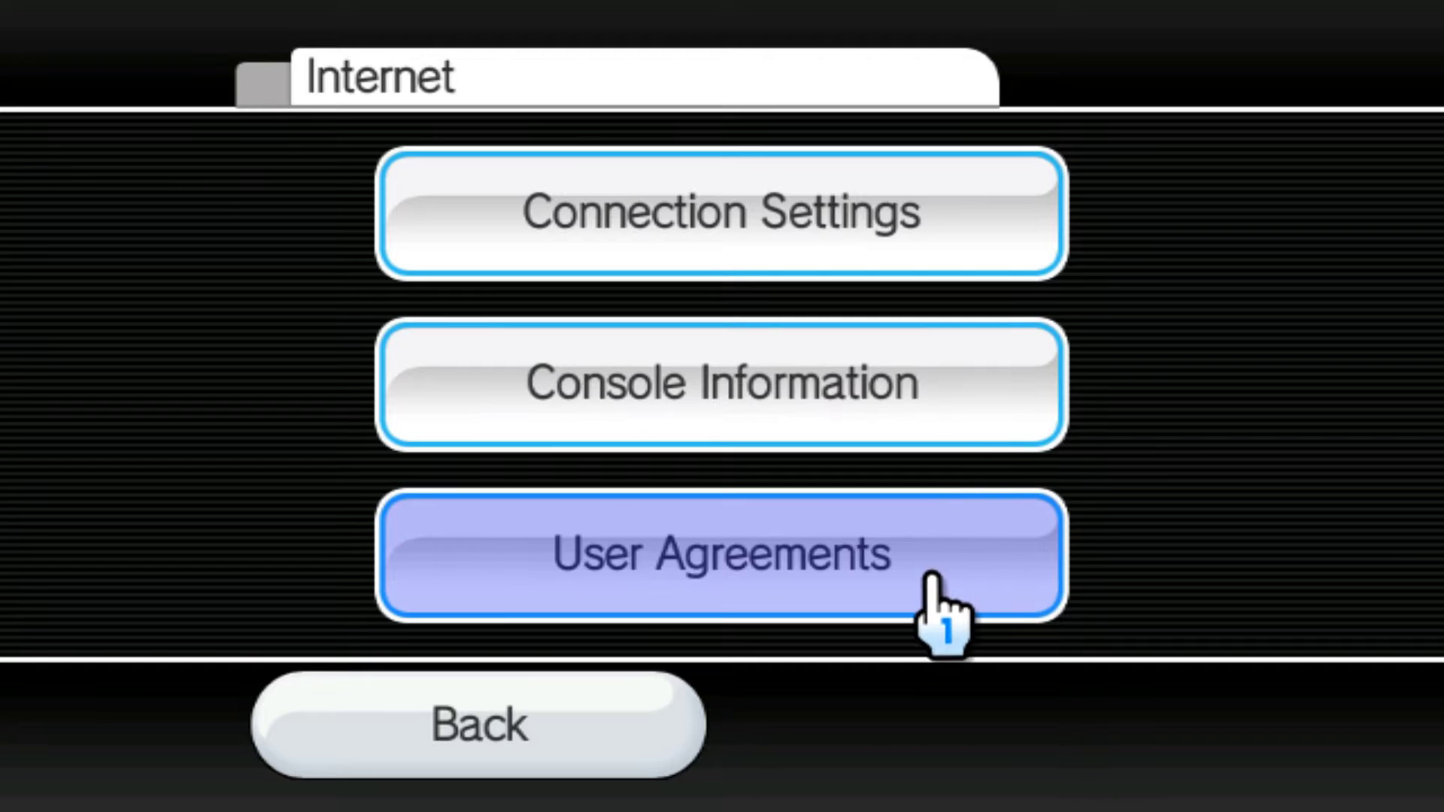
left_click(797, 164)
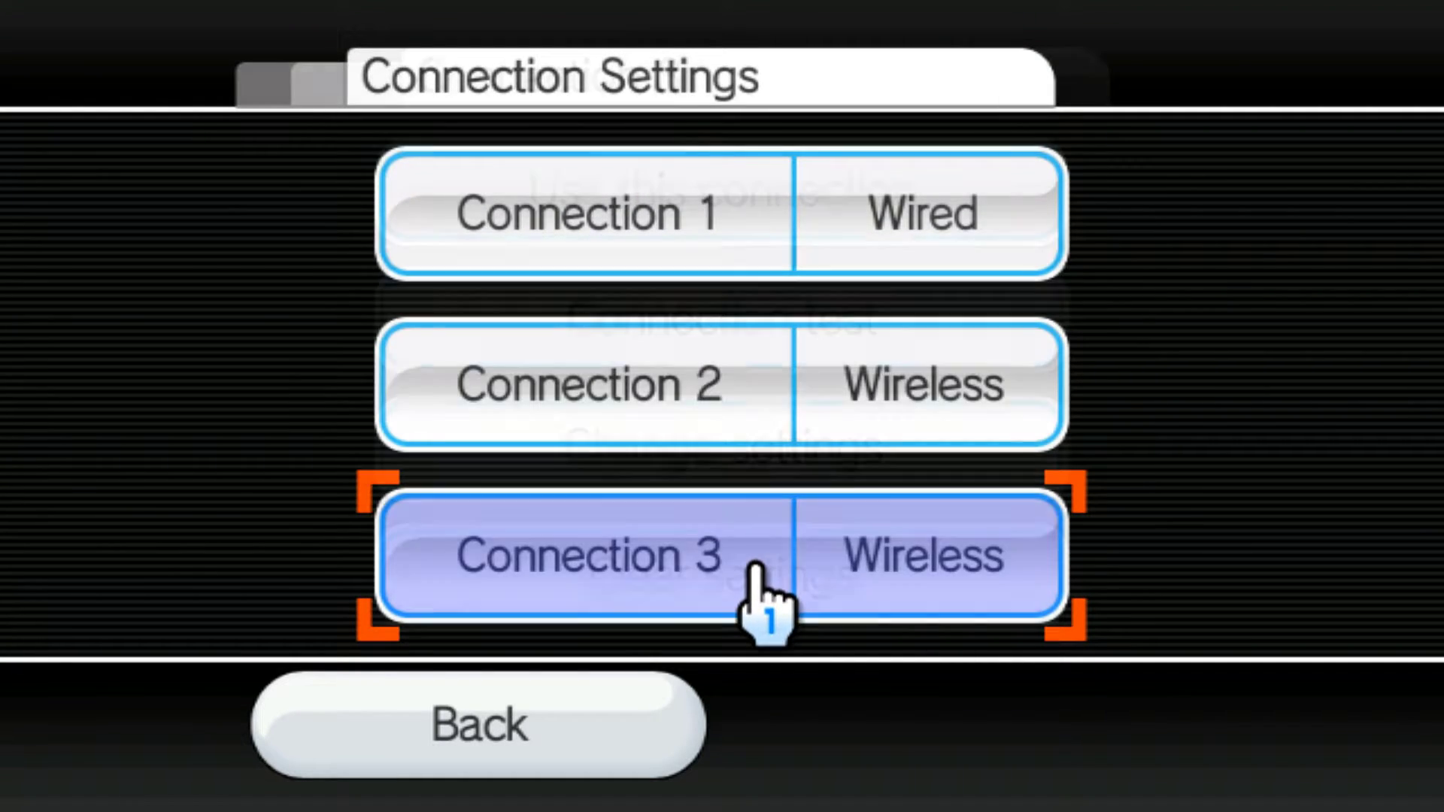
left_click(758, 581)
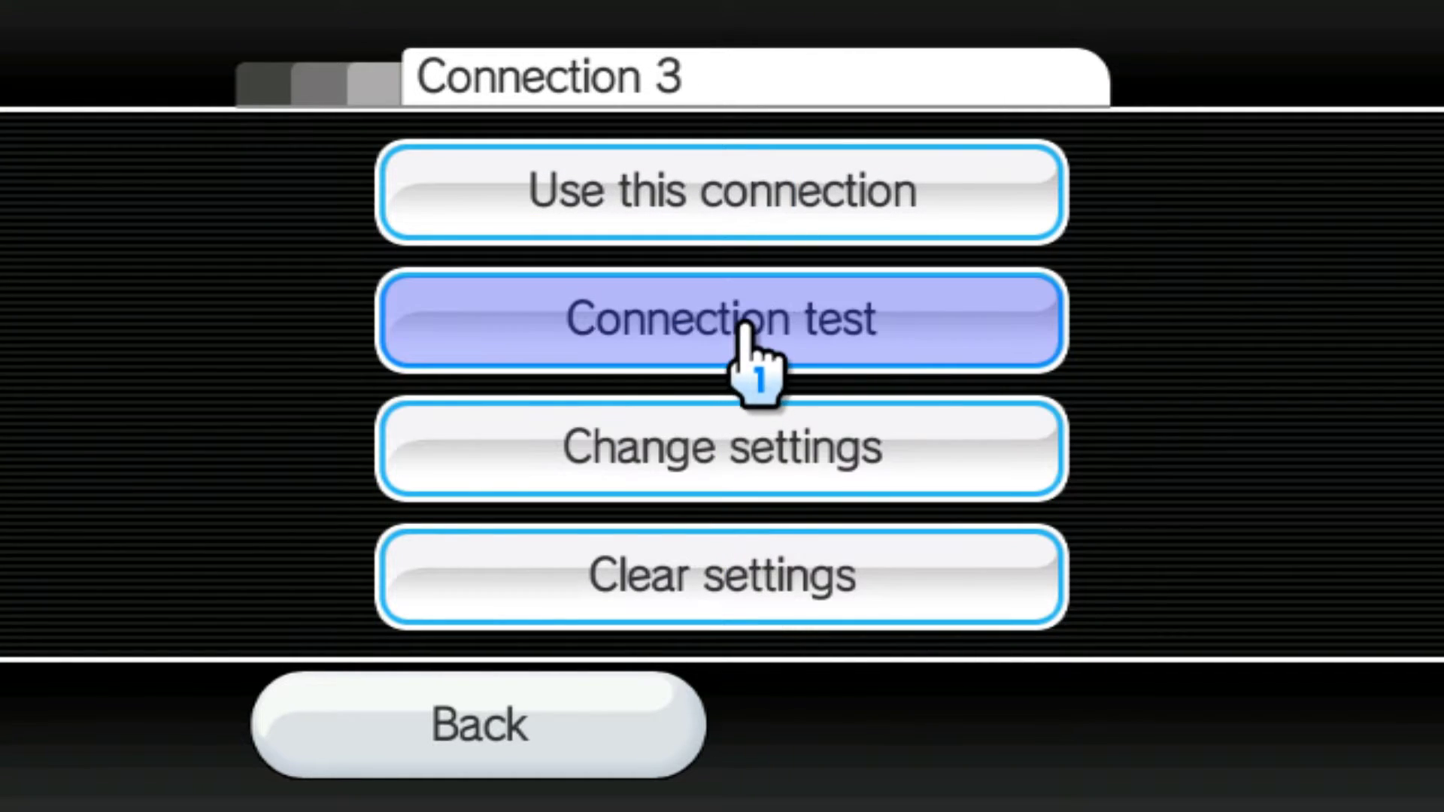
left_click(745, 447)
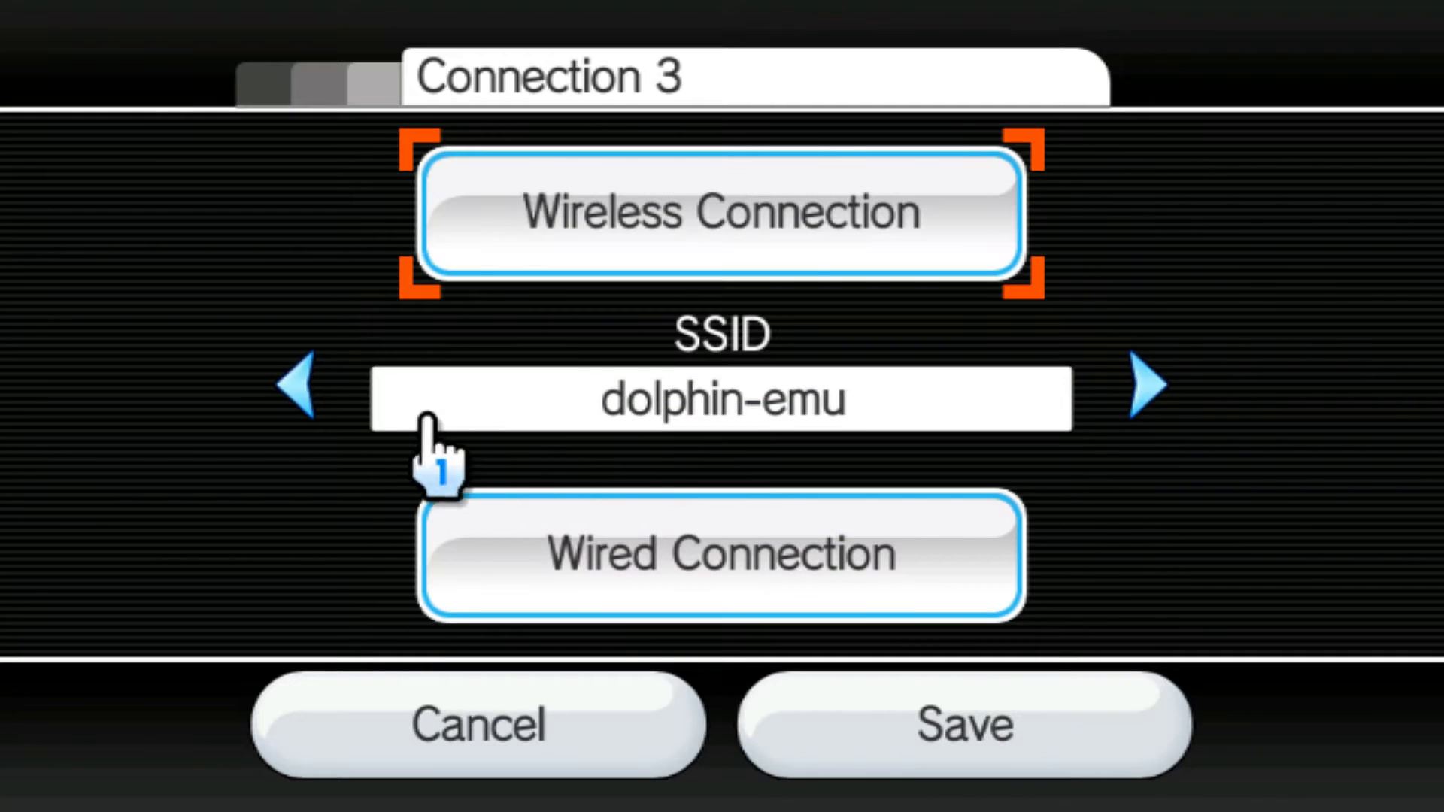
Step: Go to Connection 3's Auto-Obtain DNS page and open its advanced settings
left_click(324, 389)
left_click(324, 388)
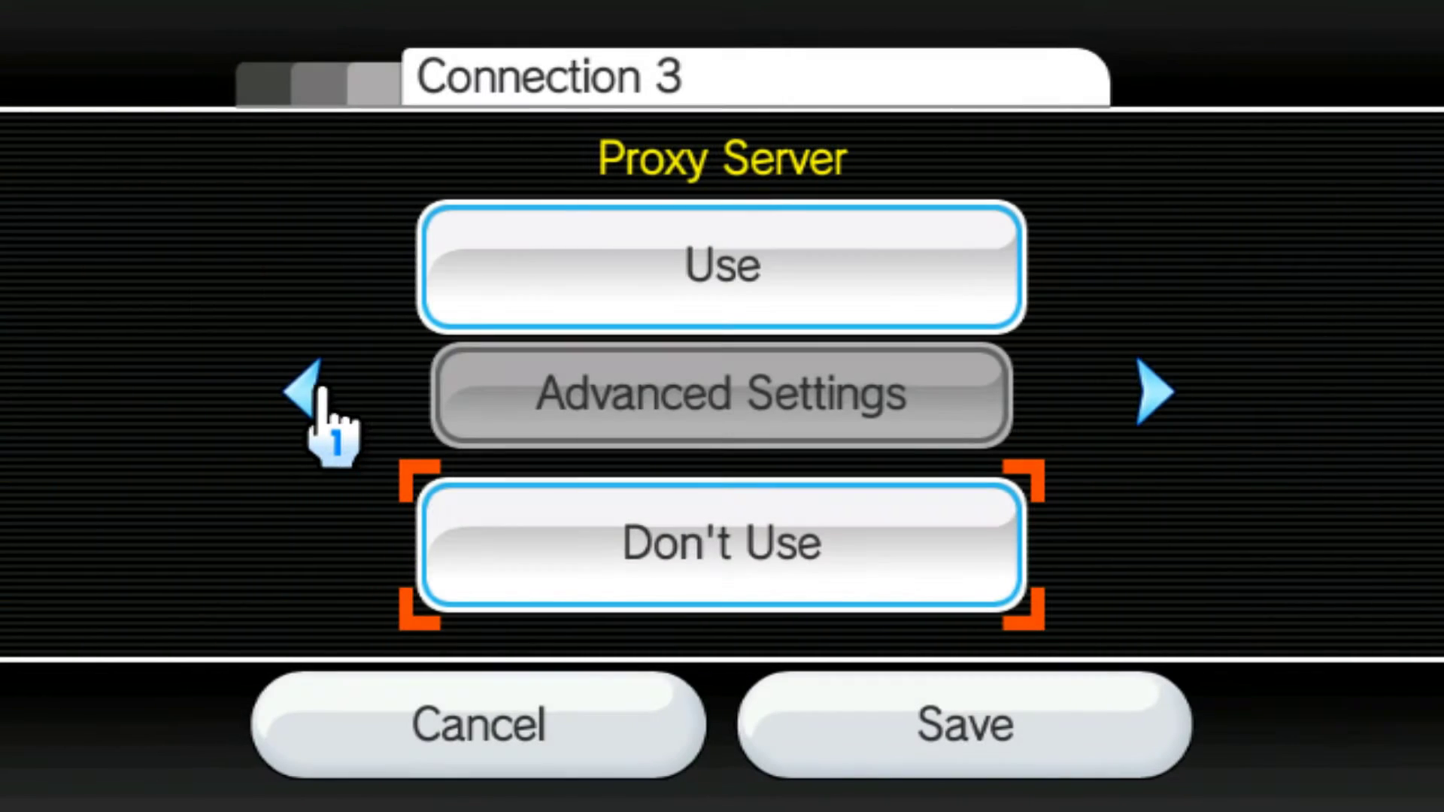
left_click(324, 390)
left_click(324, 389)
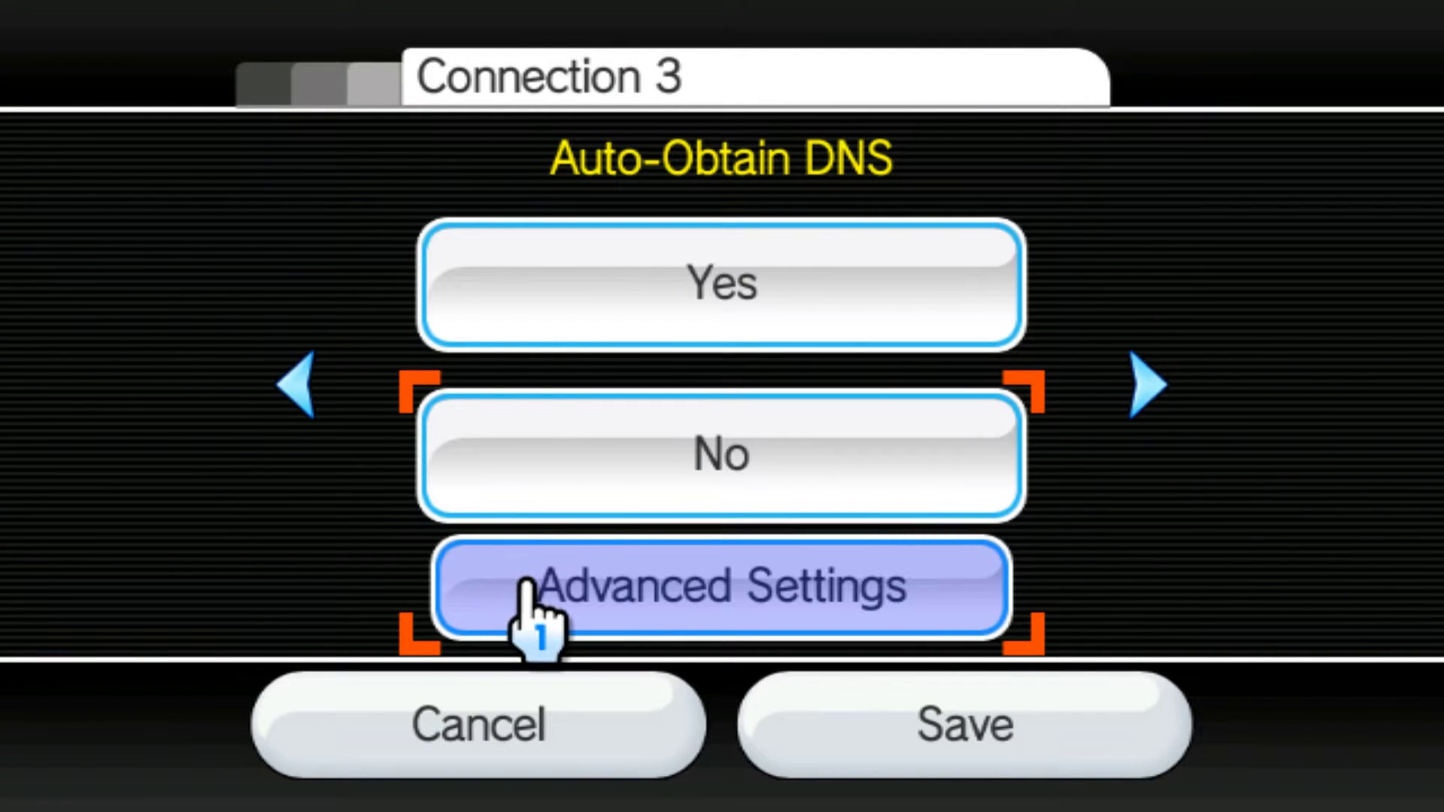
left_click(527, 588)
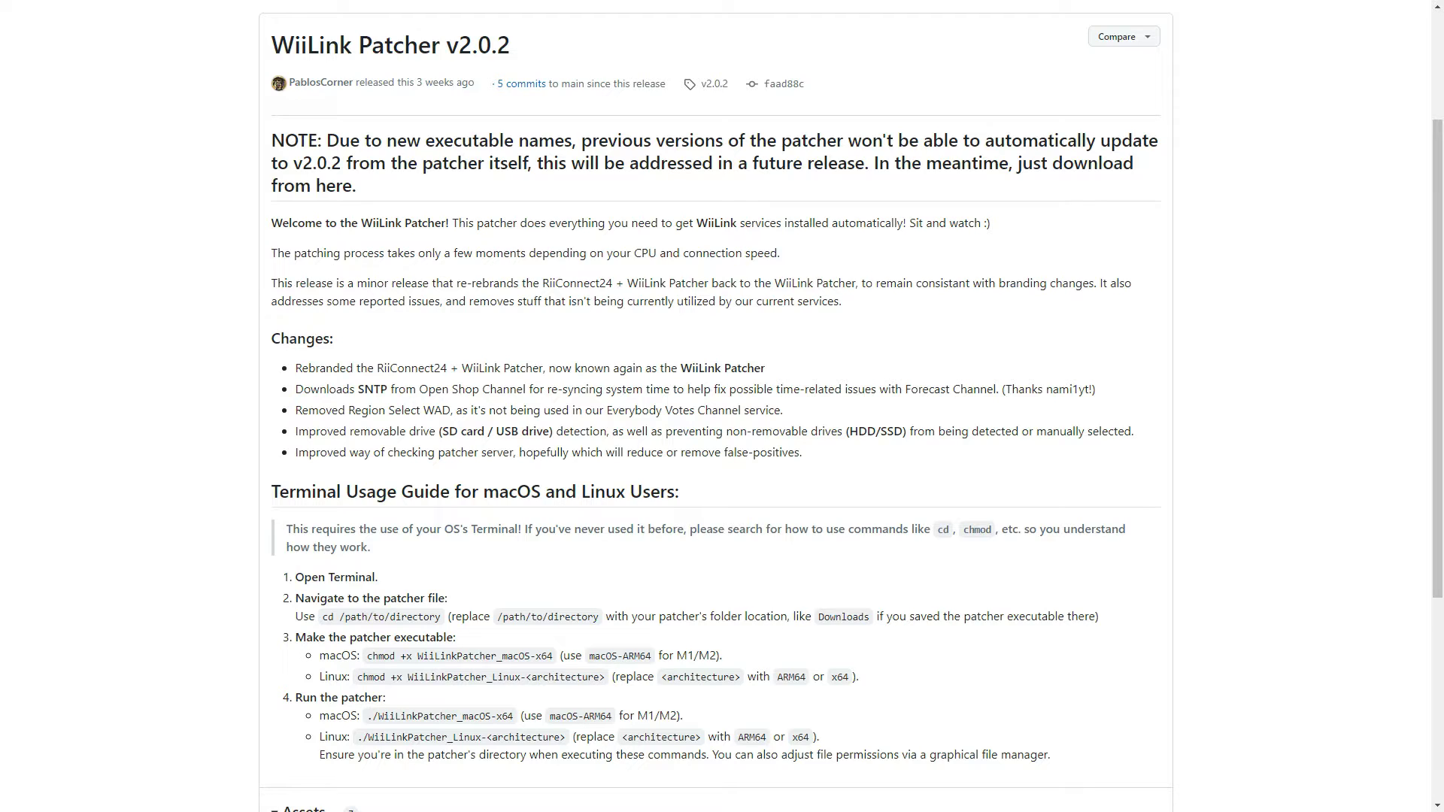
Step: Download WiiLinkPatcher_Windows.exe from the assets of the WiiLink Patcher v2.0.2 release page
left_click_drag(510, 45, 270, 45)
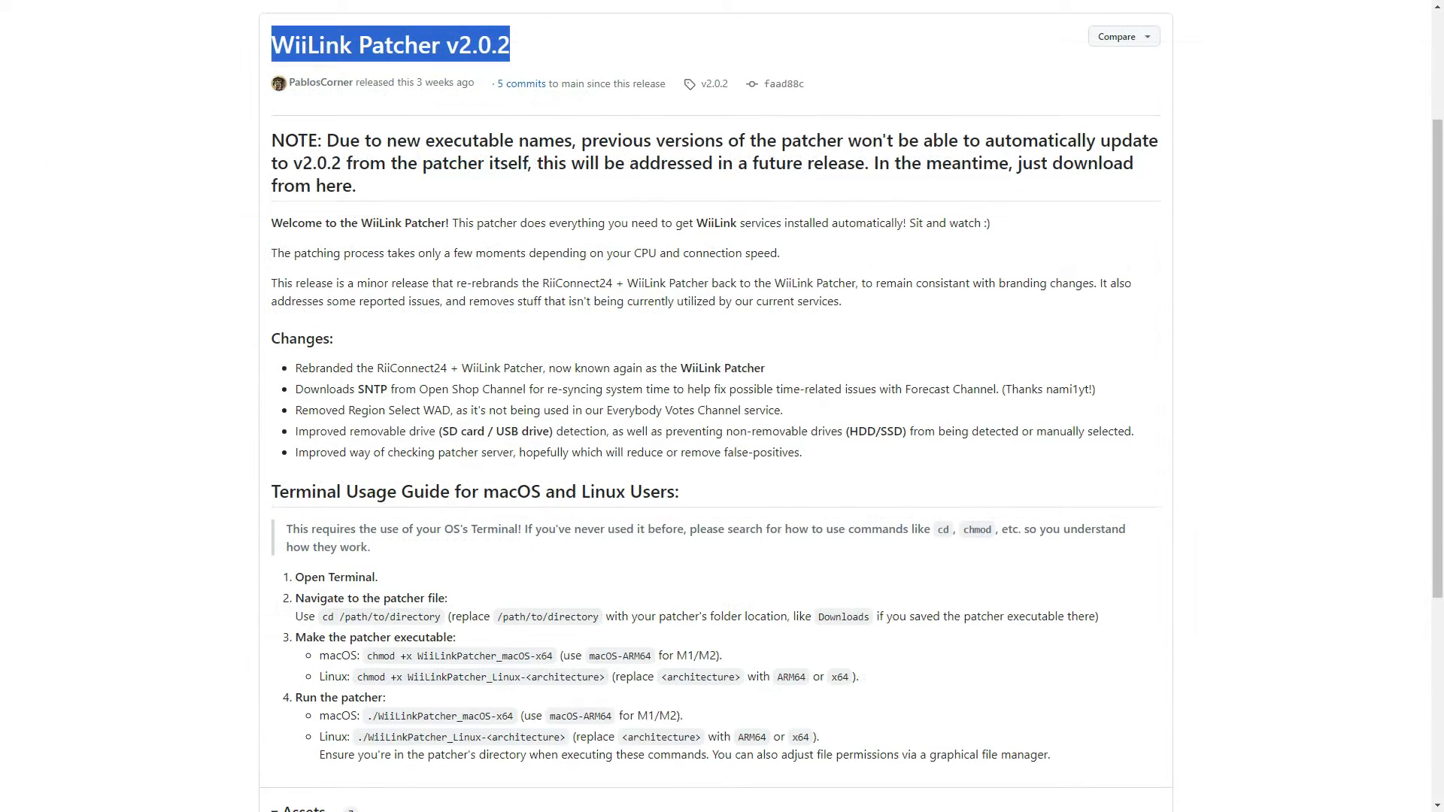
scroll(721, 406, "down", 5)
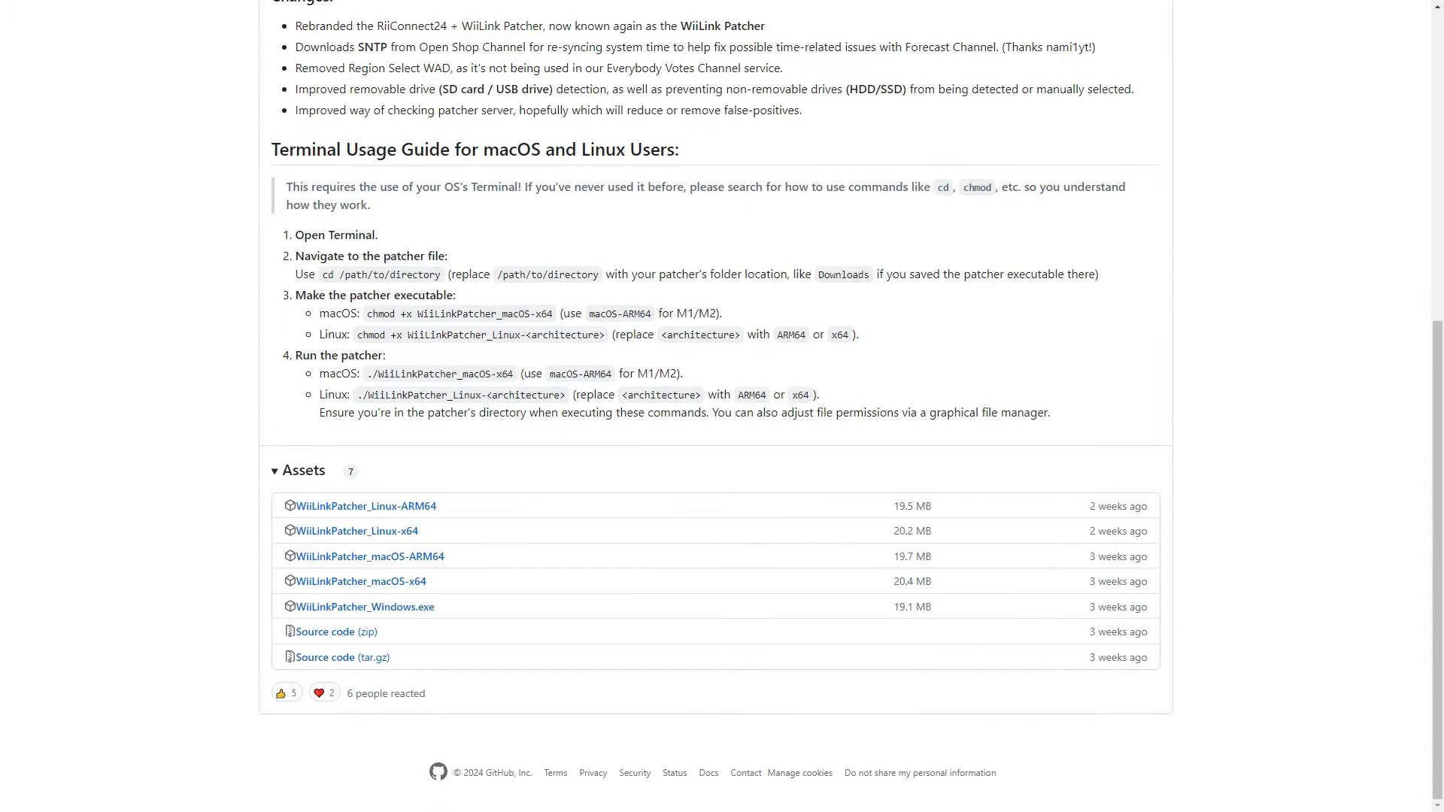
scroll(722, 406, "up", 1)
scroll(722, 406, "down", 1)
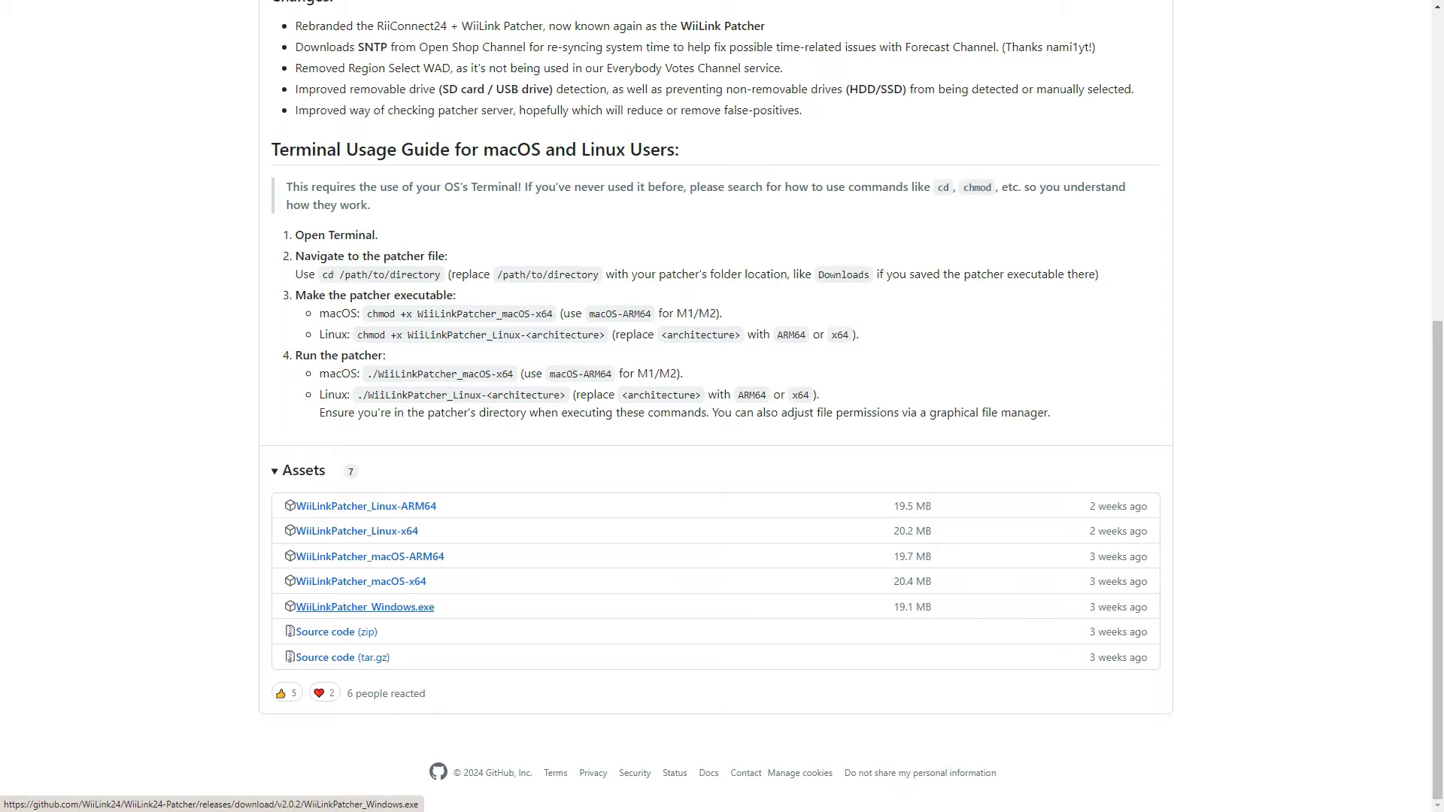
left_click(365, 607)
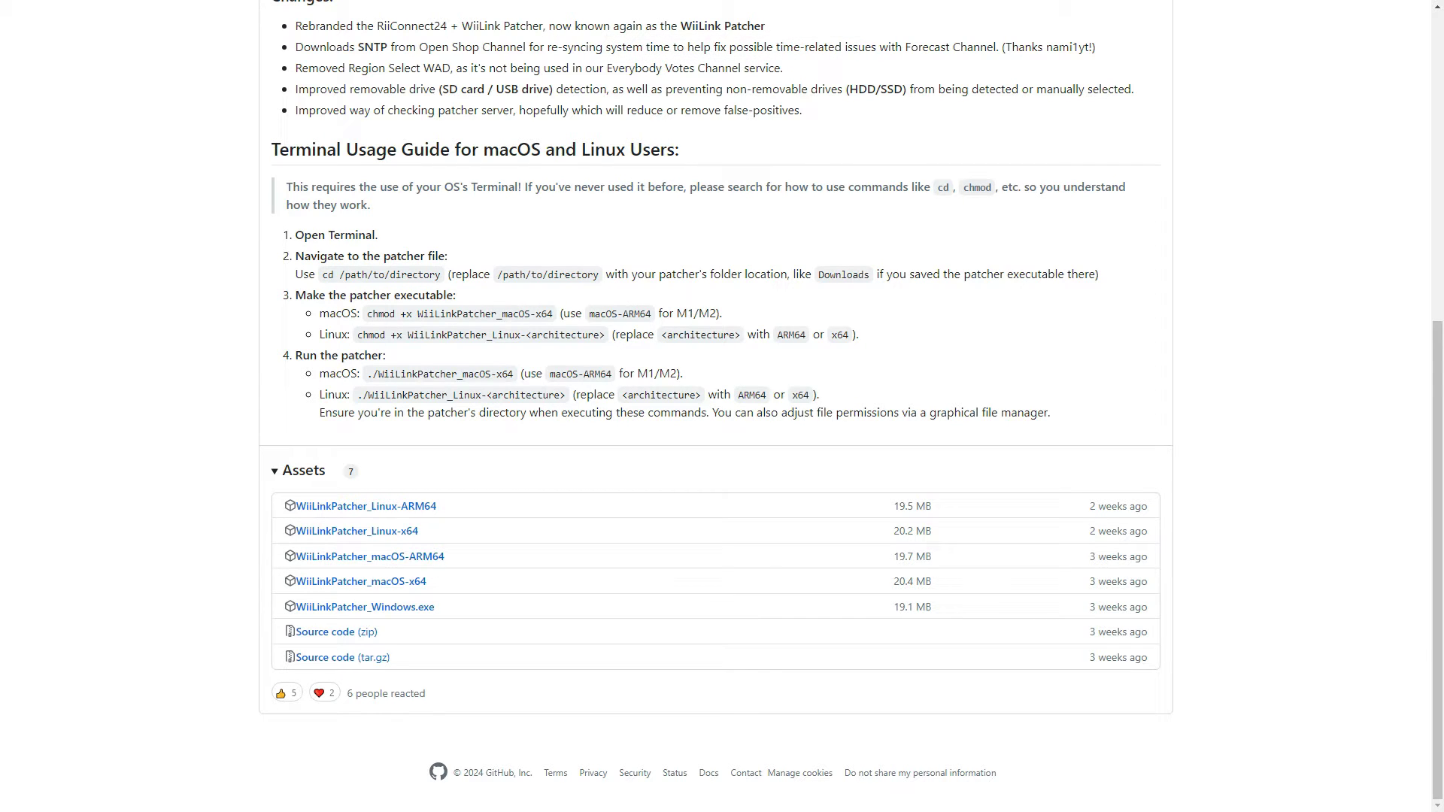
key("F11")
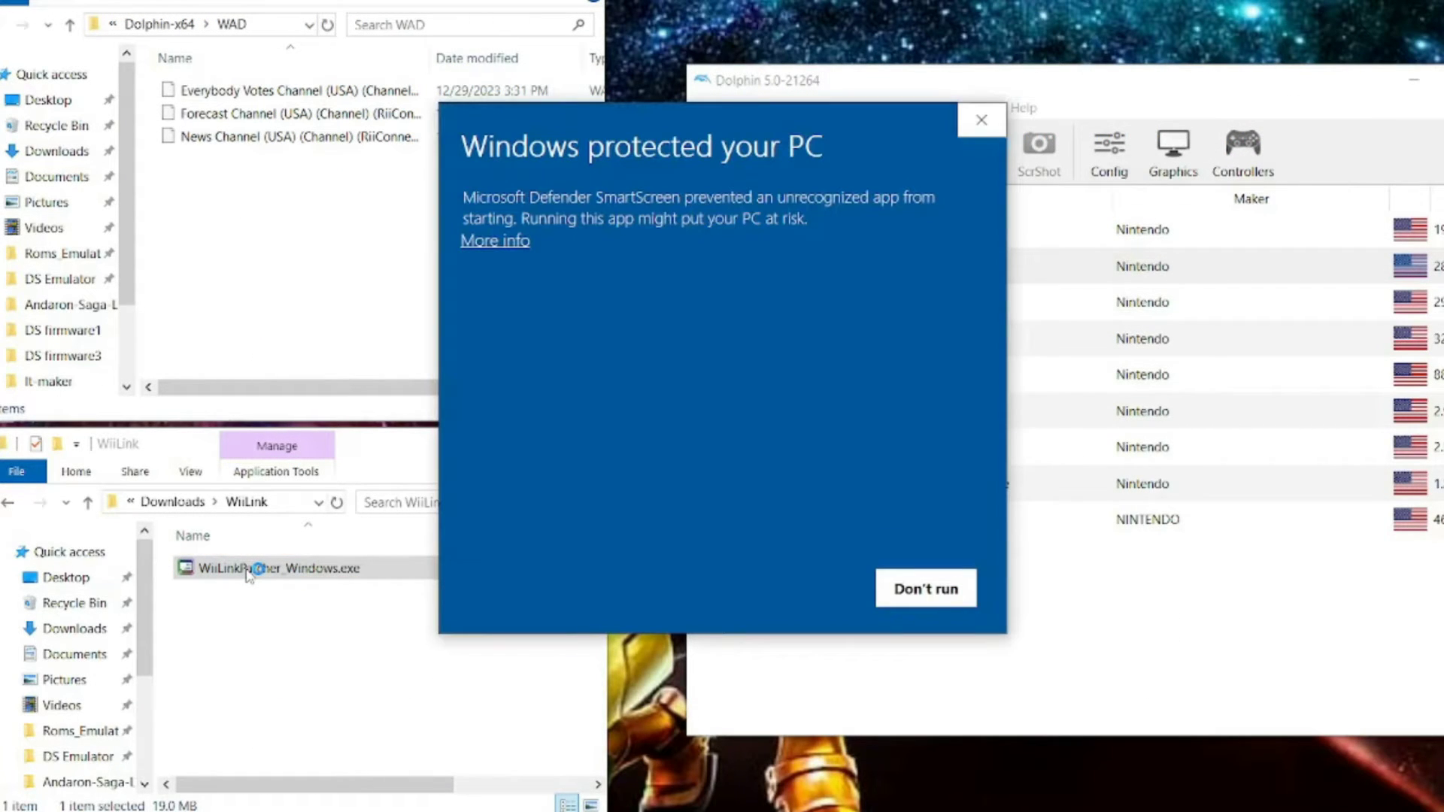
Step: Allow WiiLinkPatcher_Windows.exe to run despite the SmartScreen warning and move its window clear of the folder windows
left_click(503, 241)
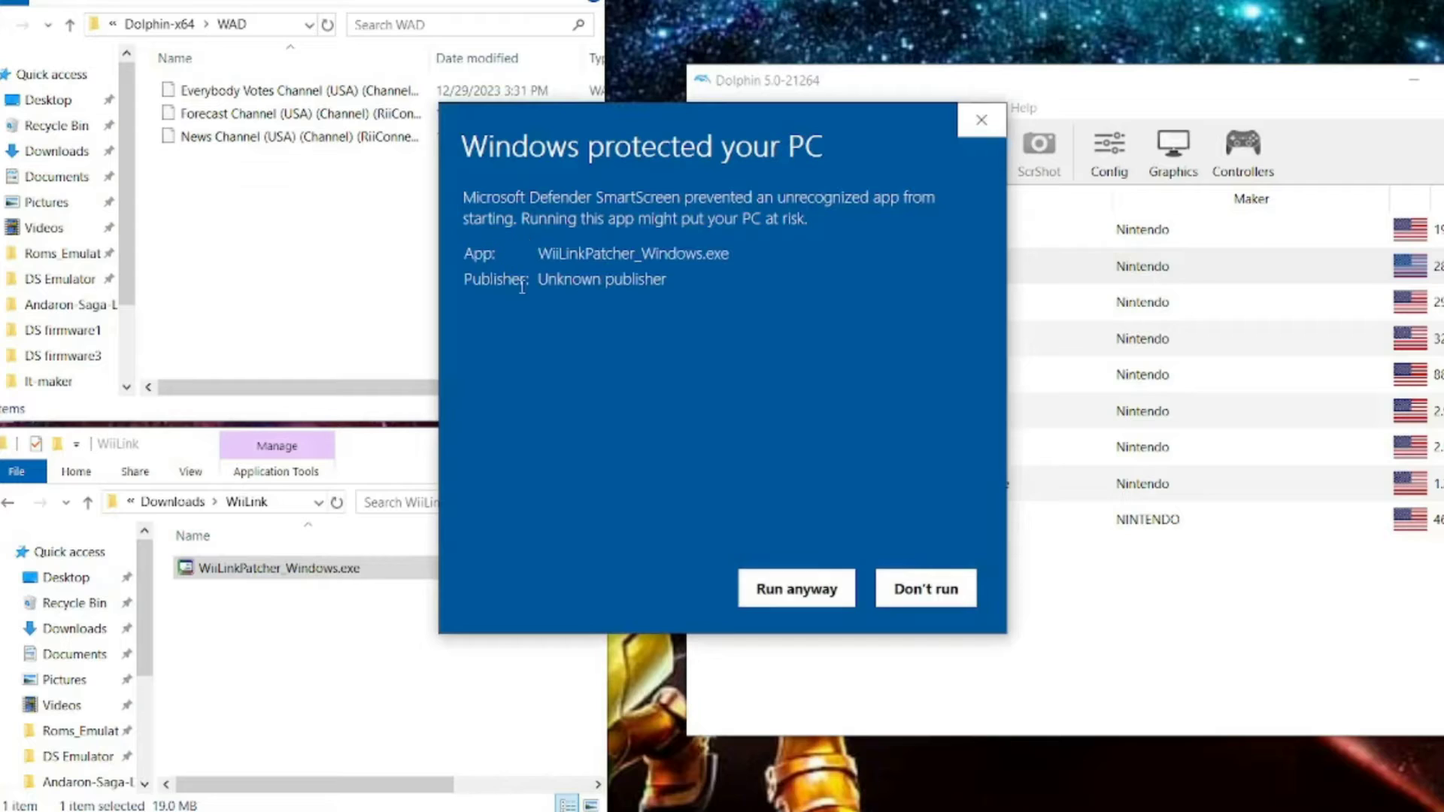
left_click(798, 588)
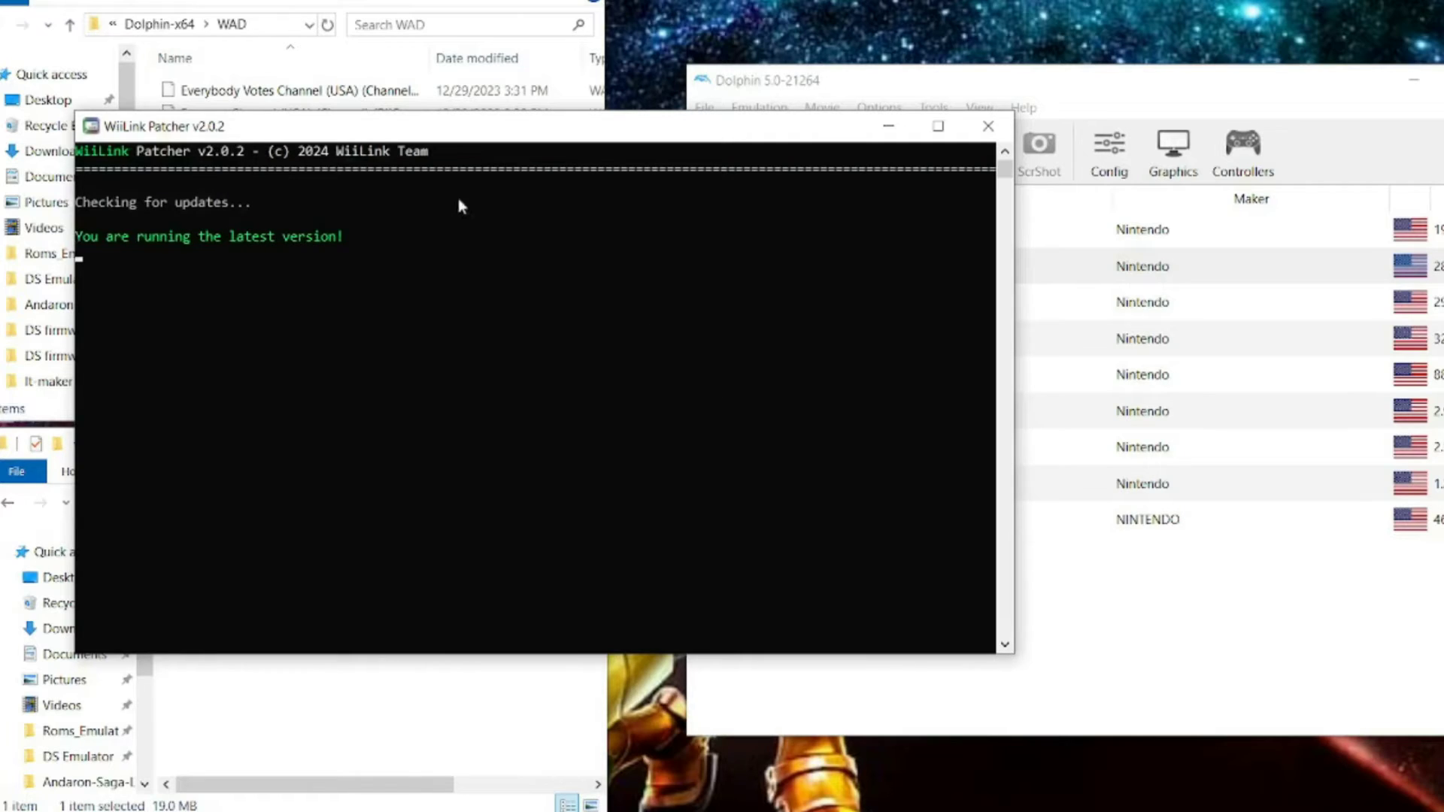
left_click_drag(387, 134, 918, 169)
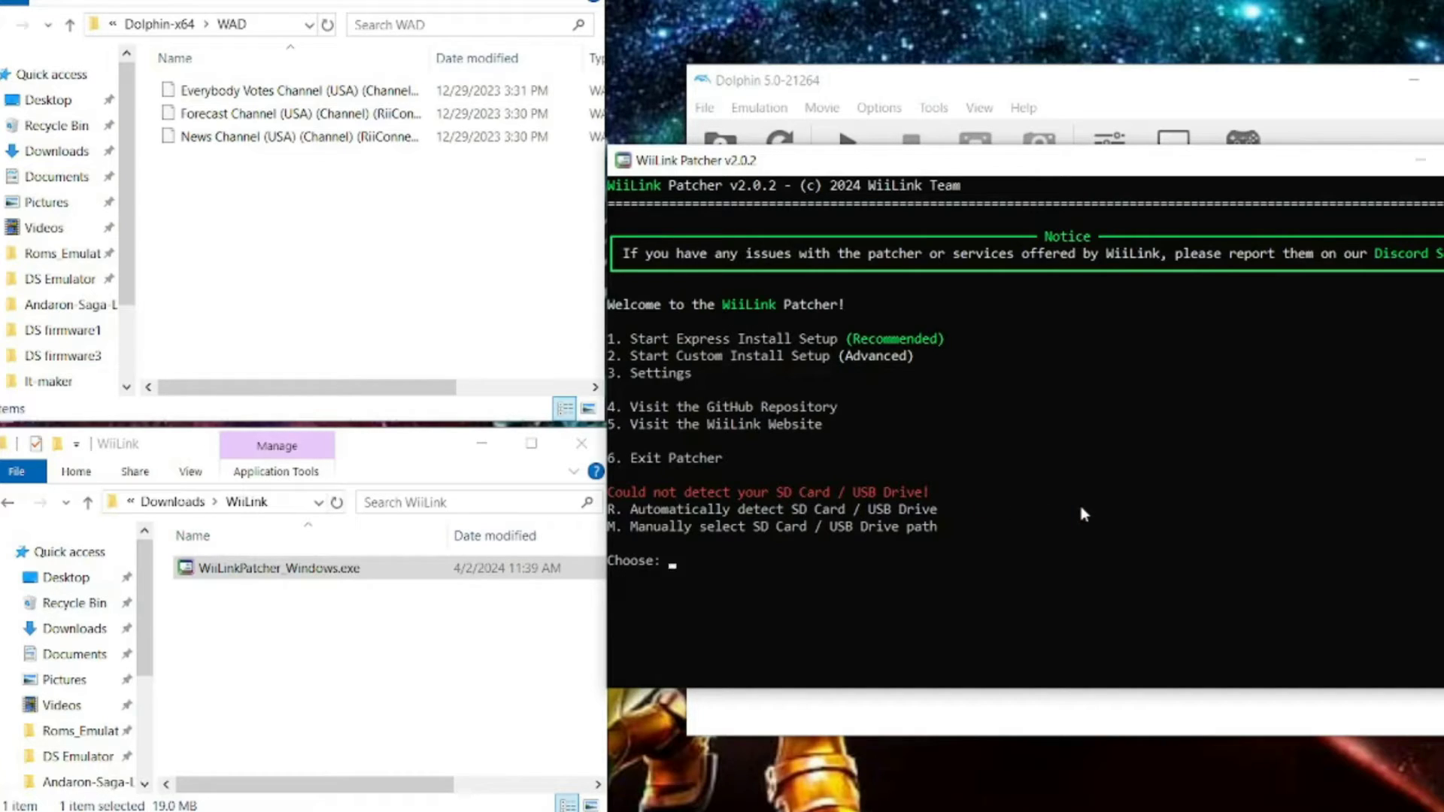
Step: Start the Express Install setup and choose North America as the region for the WiiConnect24 services
key("1")
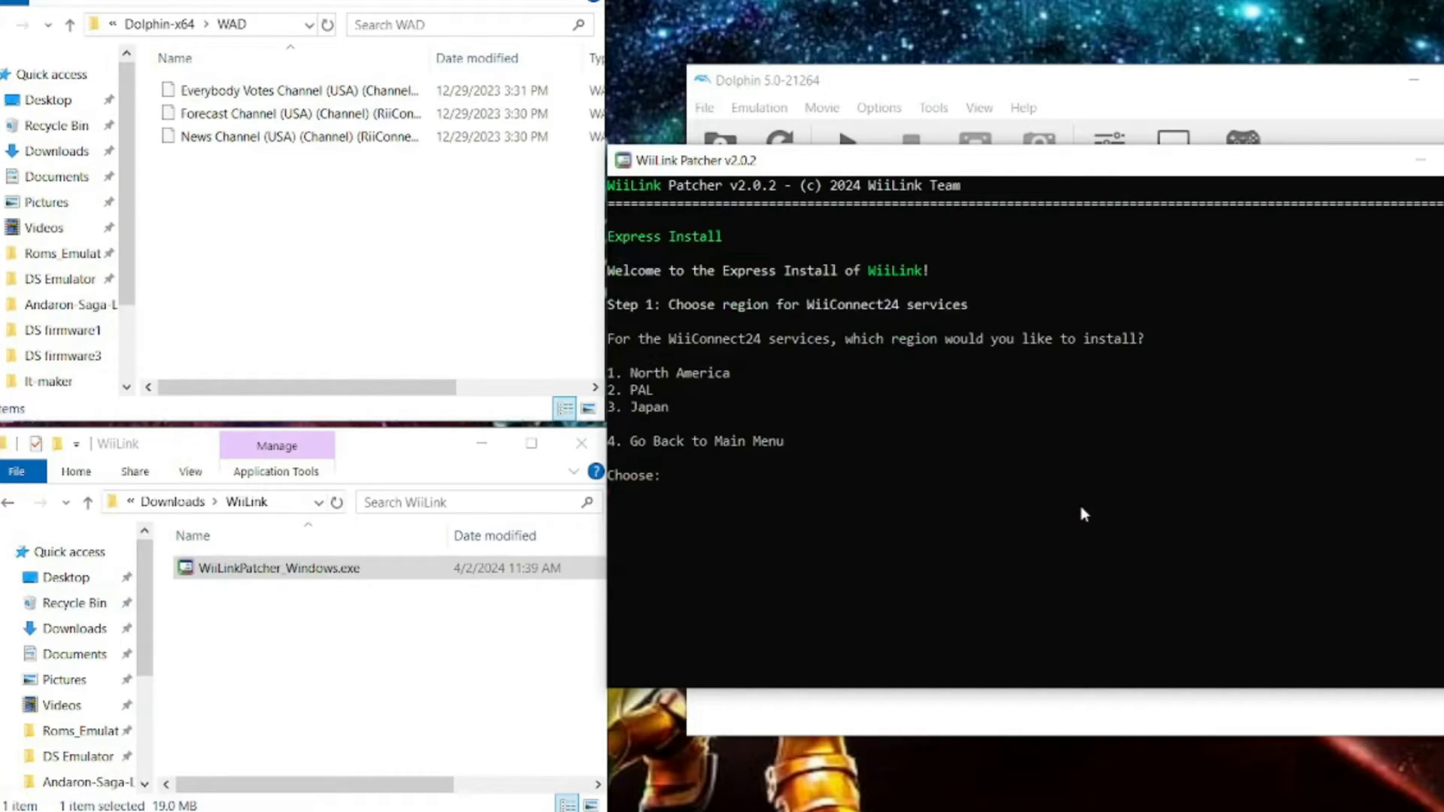
key("1")
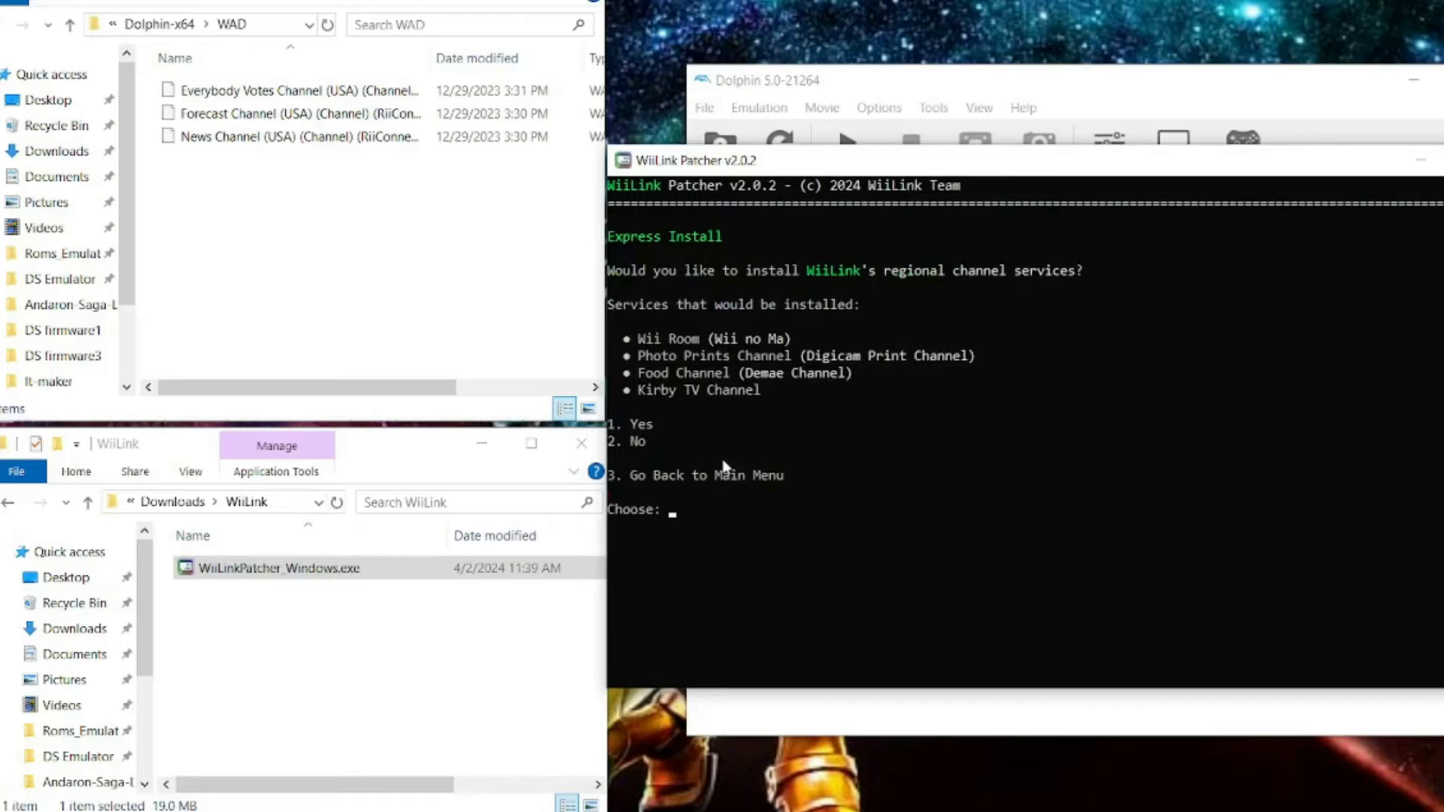
left_click_drag(710, 160, 722, 141)
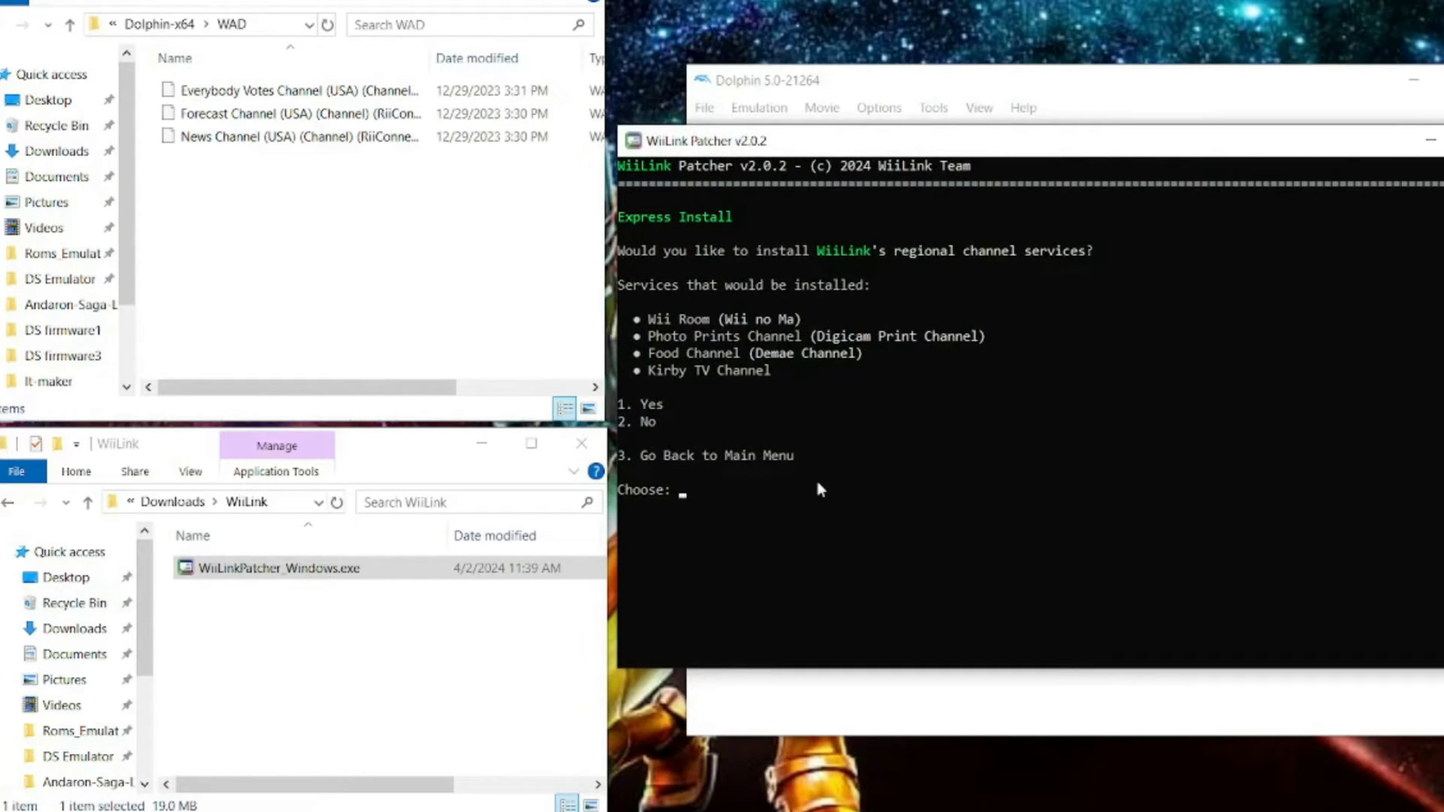
Step: Include WiiLink's regional channels with the English translation and the Standard (Fake Ordering) version of the Food Channel
key("1")
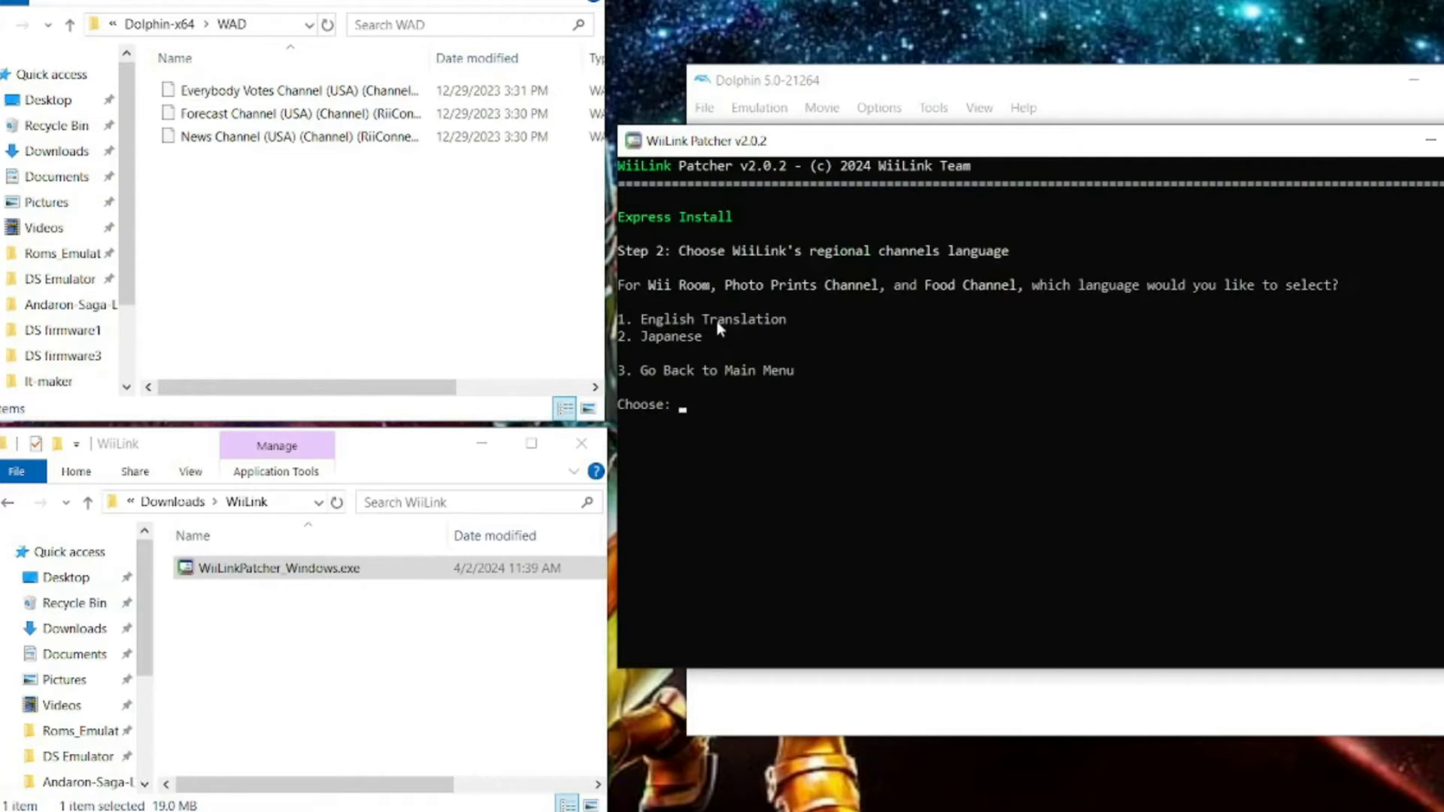
key("1")
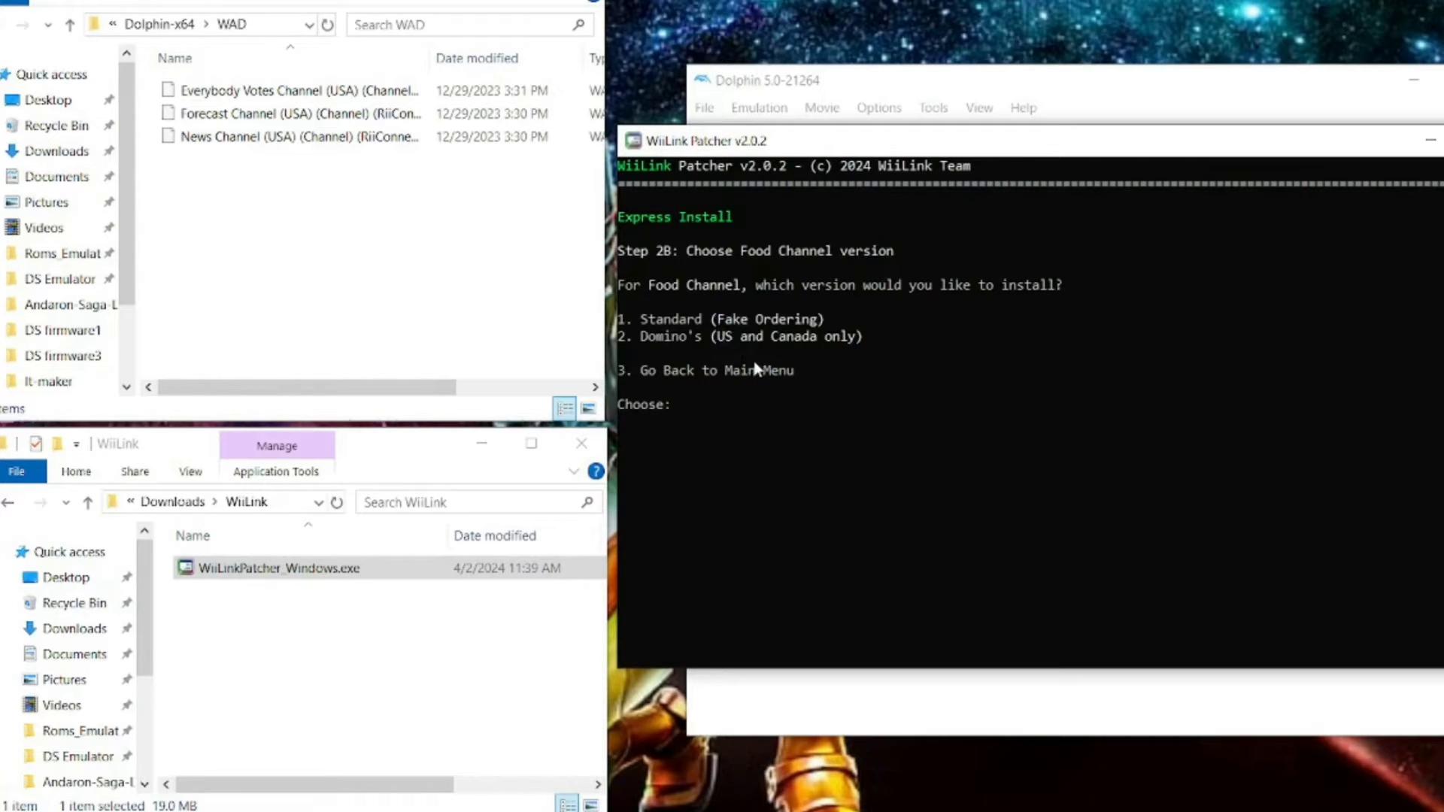
key("1")
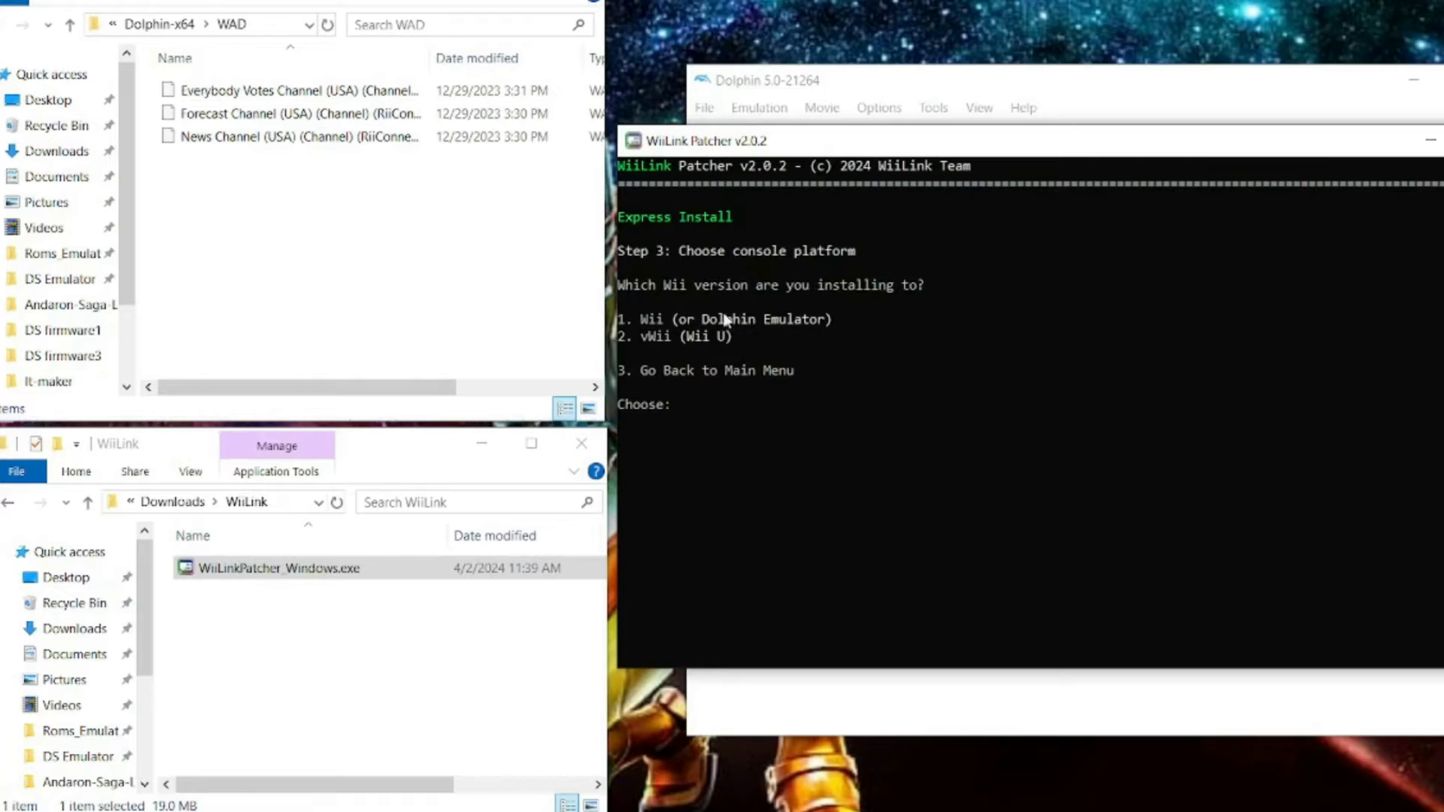
Step: Choose Wii (or Dolphin Emulator) as the console platform and start patching without an SD card or USB drive
left_click_drag(635, 319, 832, 322)
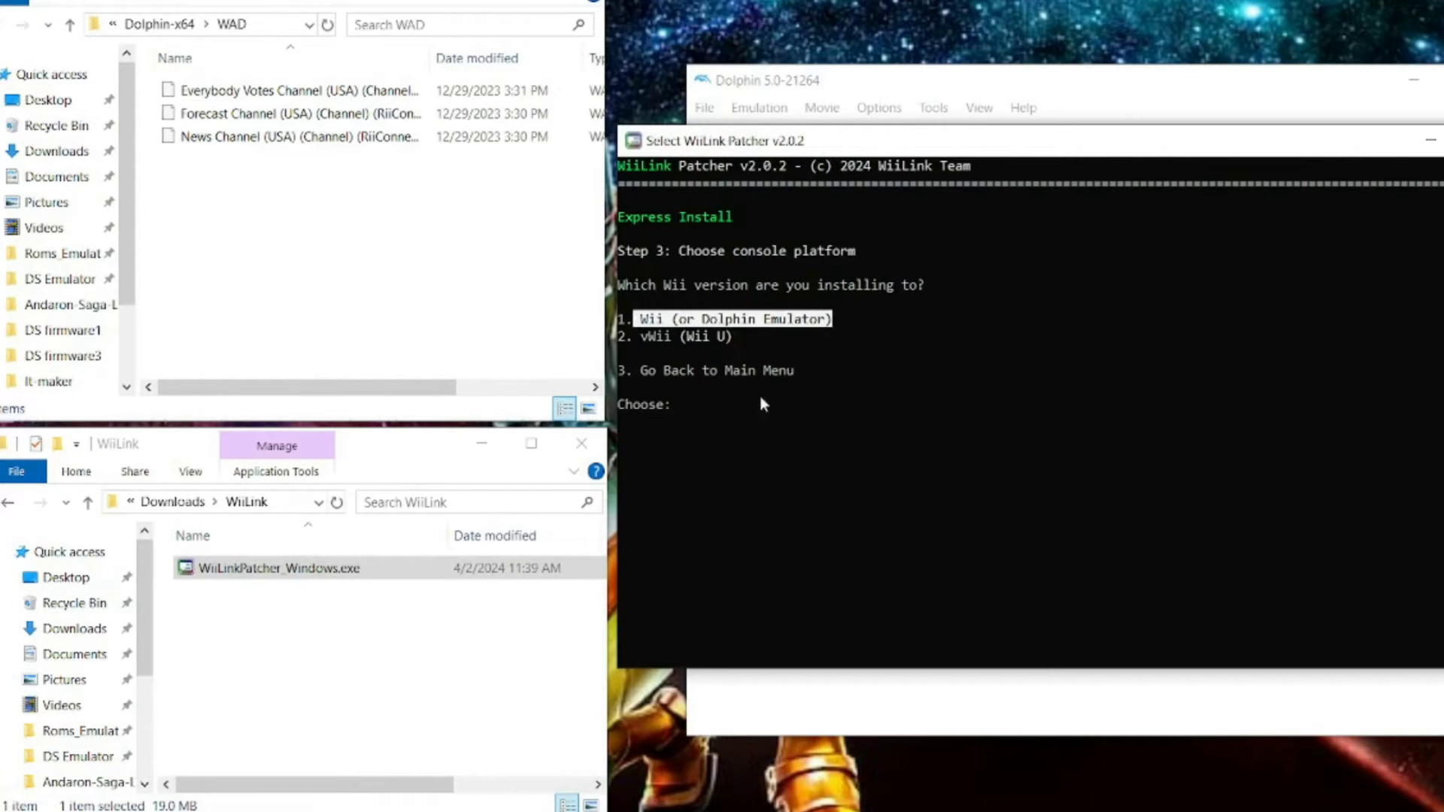
key("1")
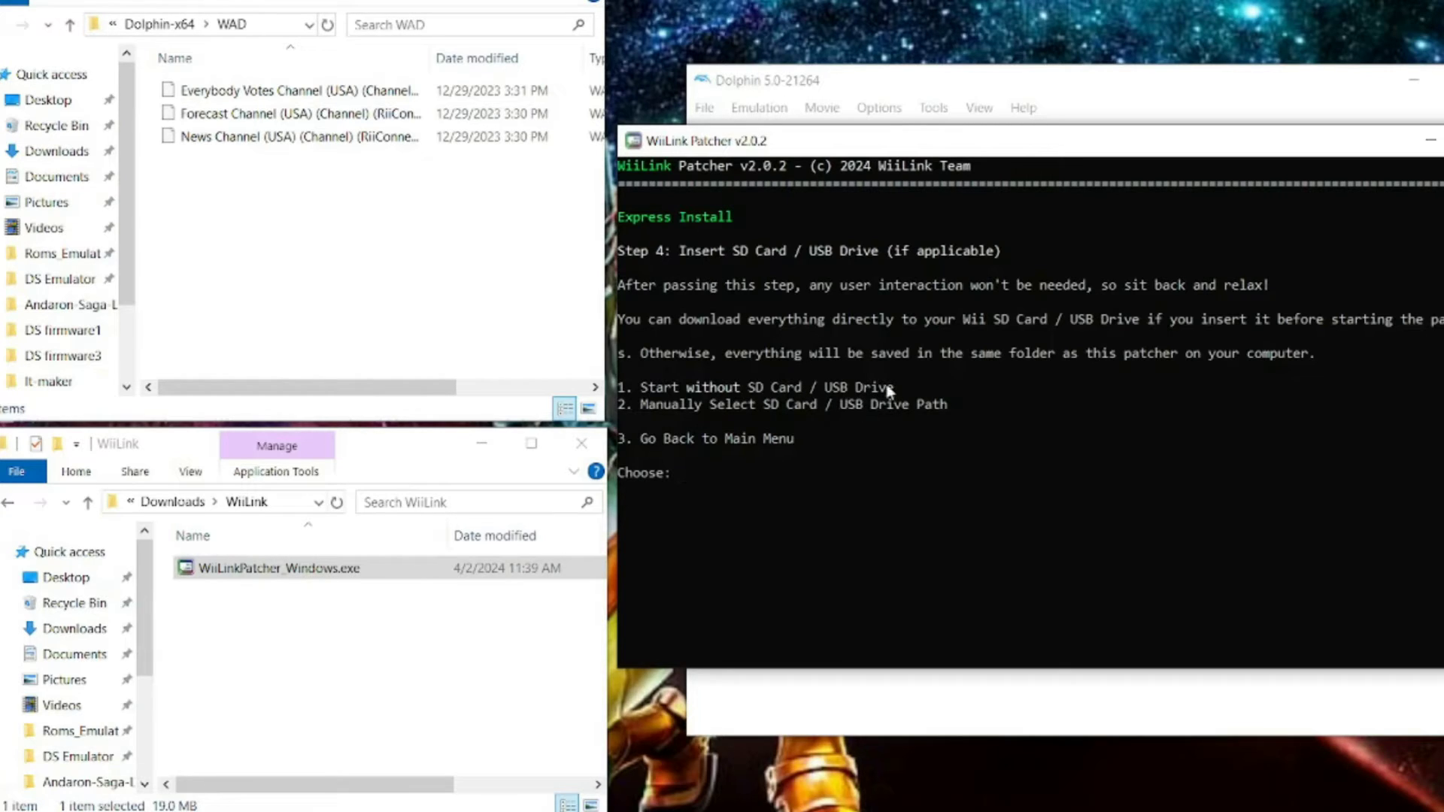
left_click_drag(894, 387, 626, 393)
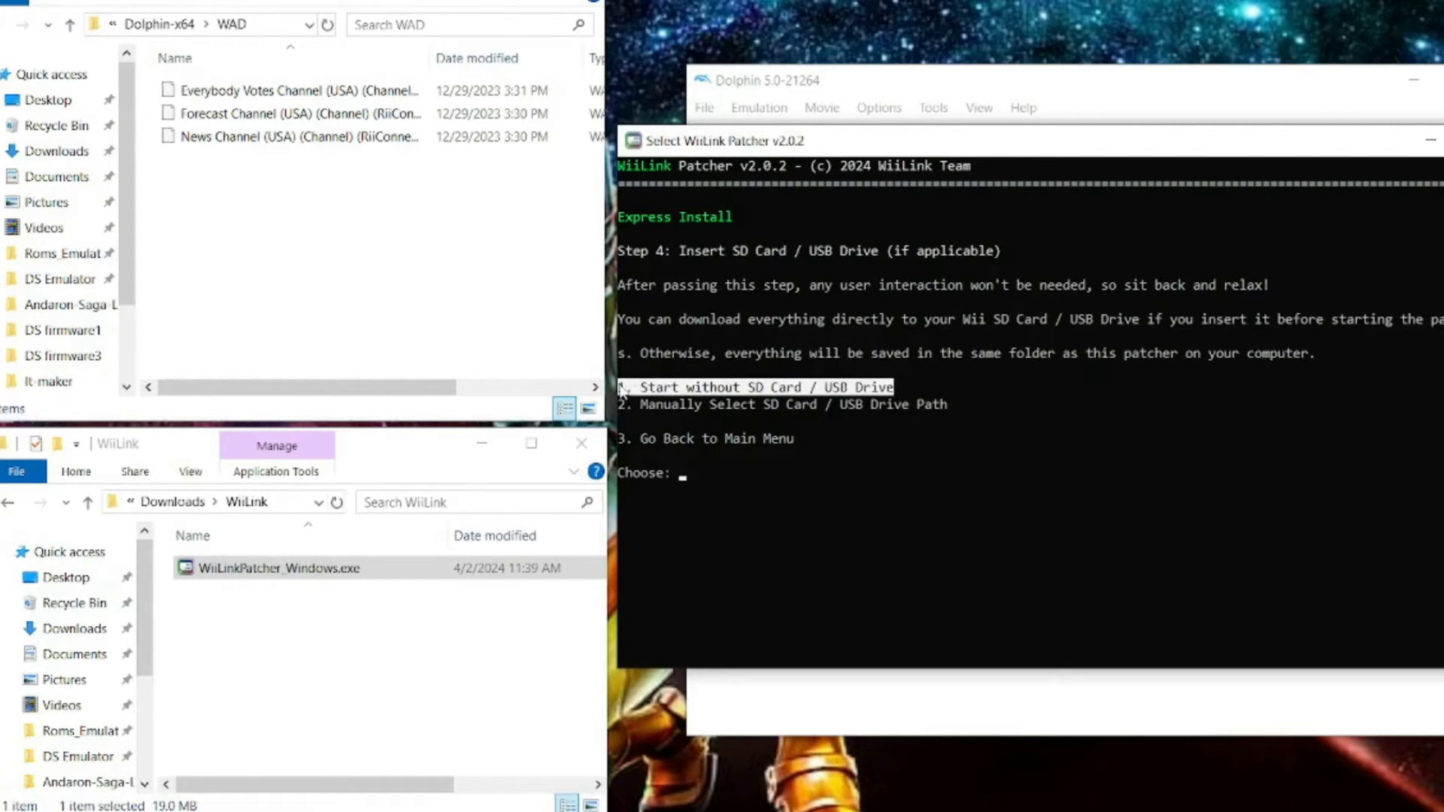
key("1")
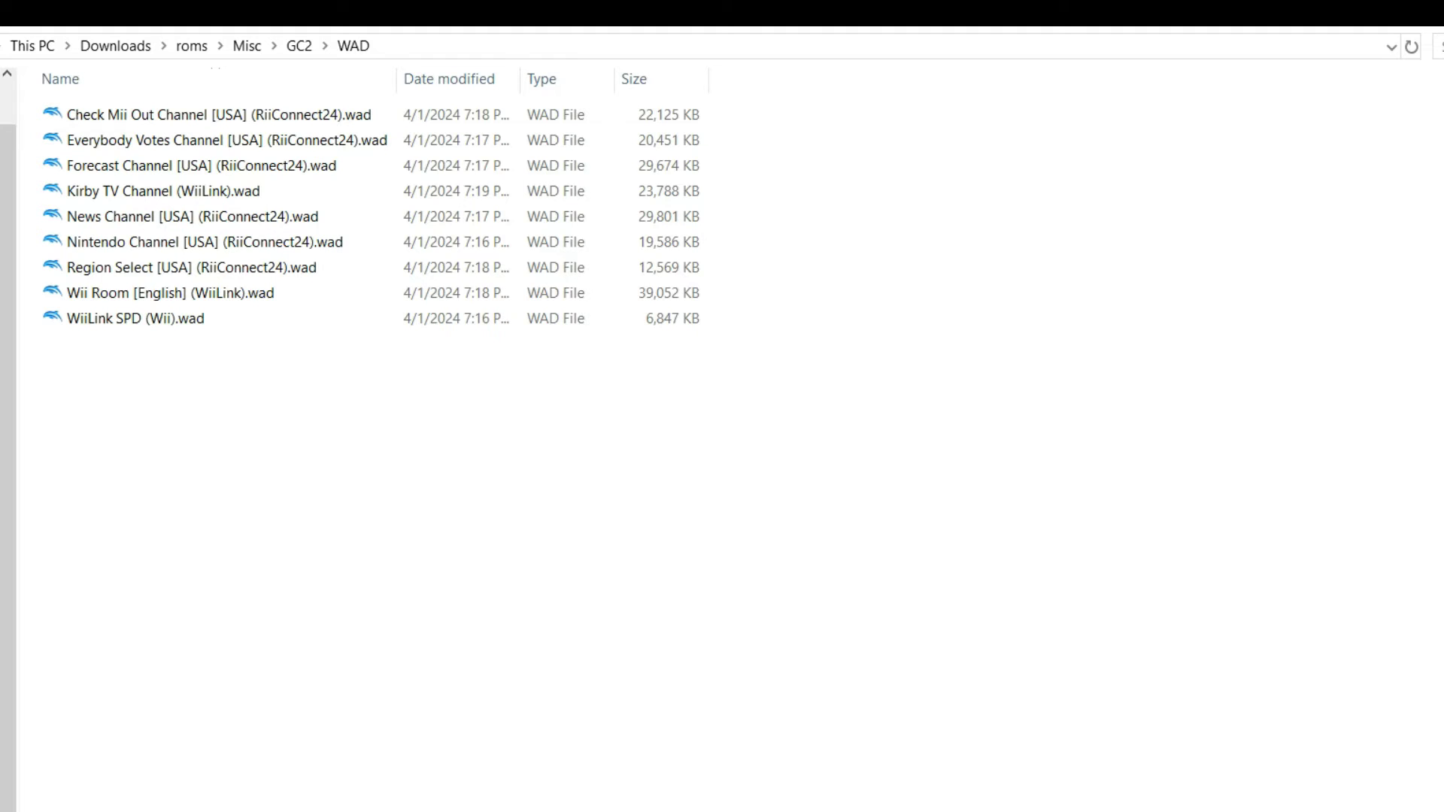
Step: Select all the channel WAD files in the WAD folder
left_click_drag(736, 421, 86, 117)
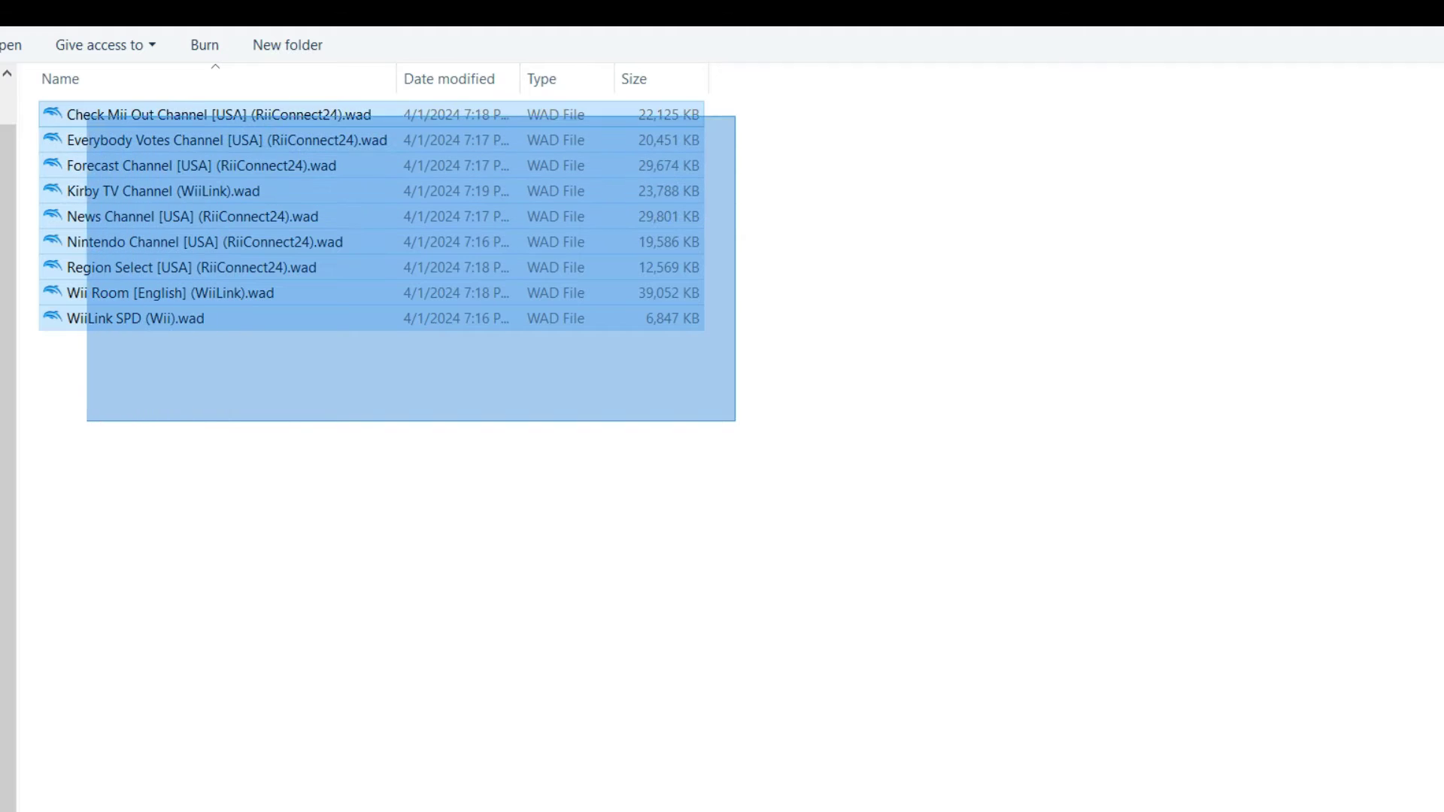
left_click_drag(86, 117, 34, 188)
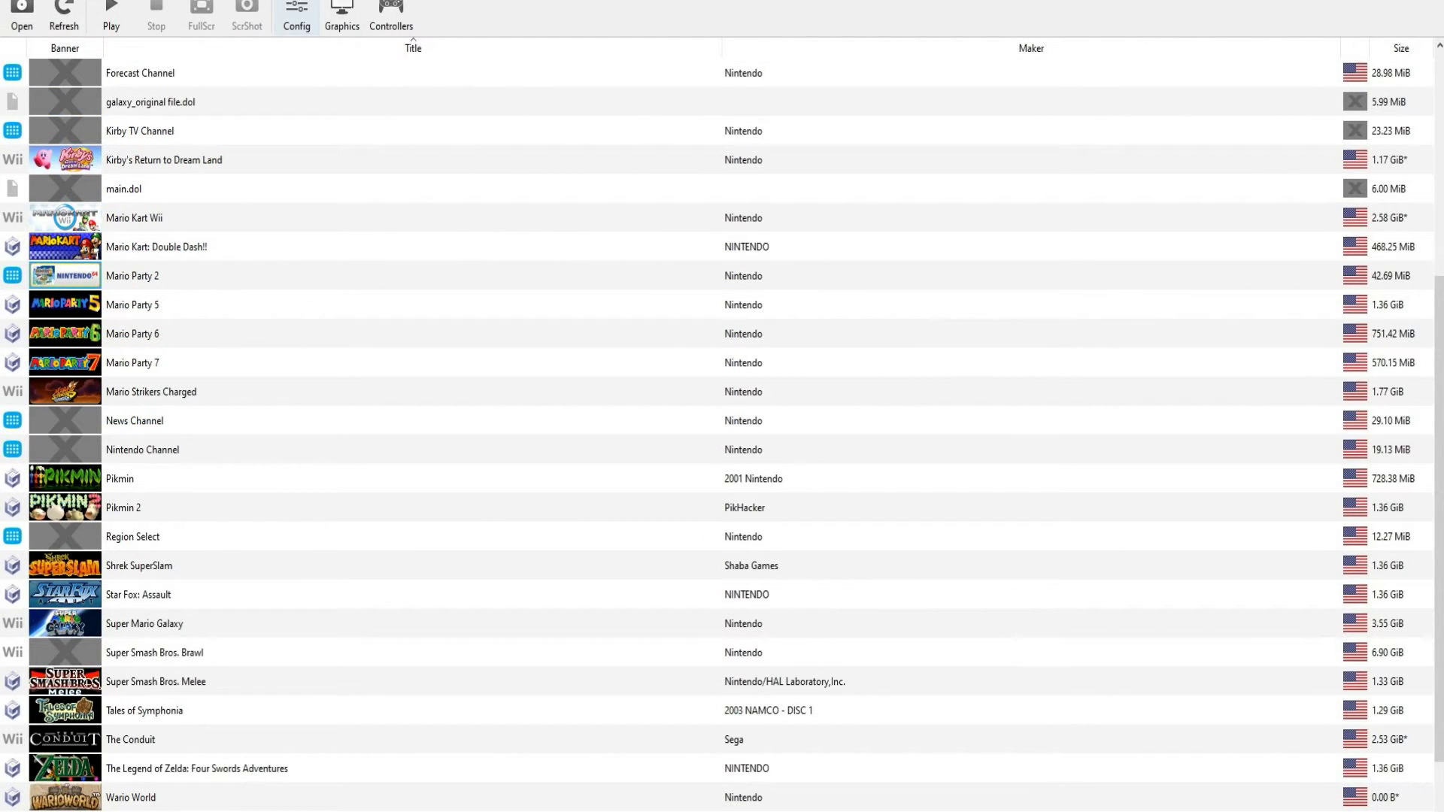
Step: Add the WAD folder inside GC2 to the game folders in the path settings
left_click(297, 16)
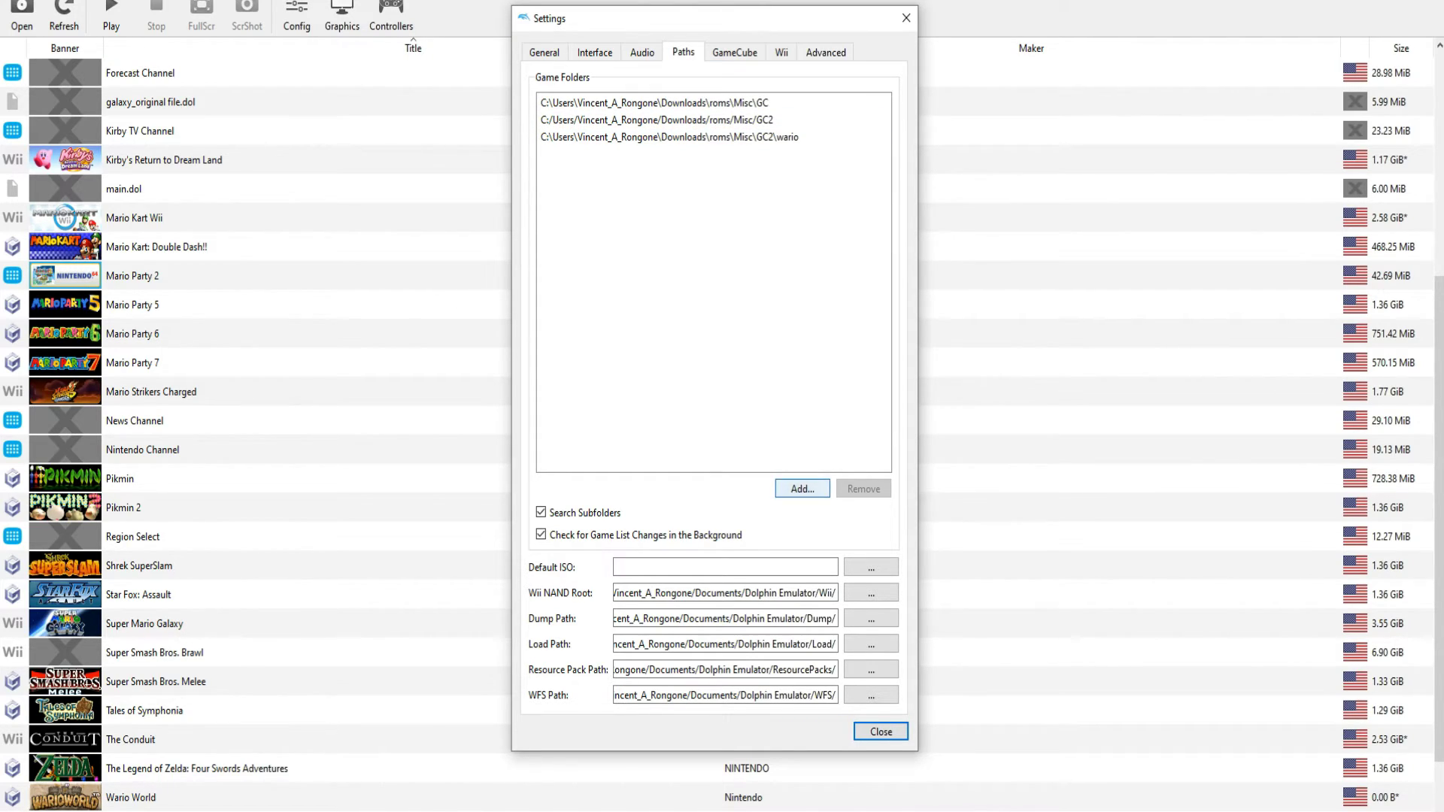
left_click(802, 488)
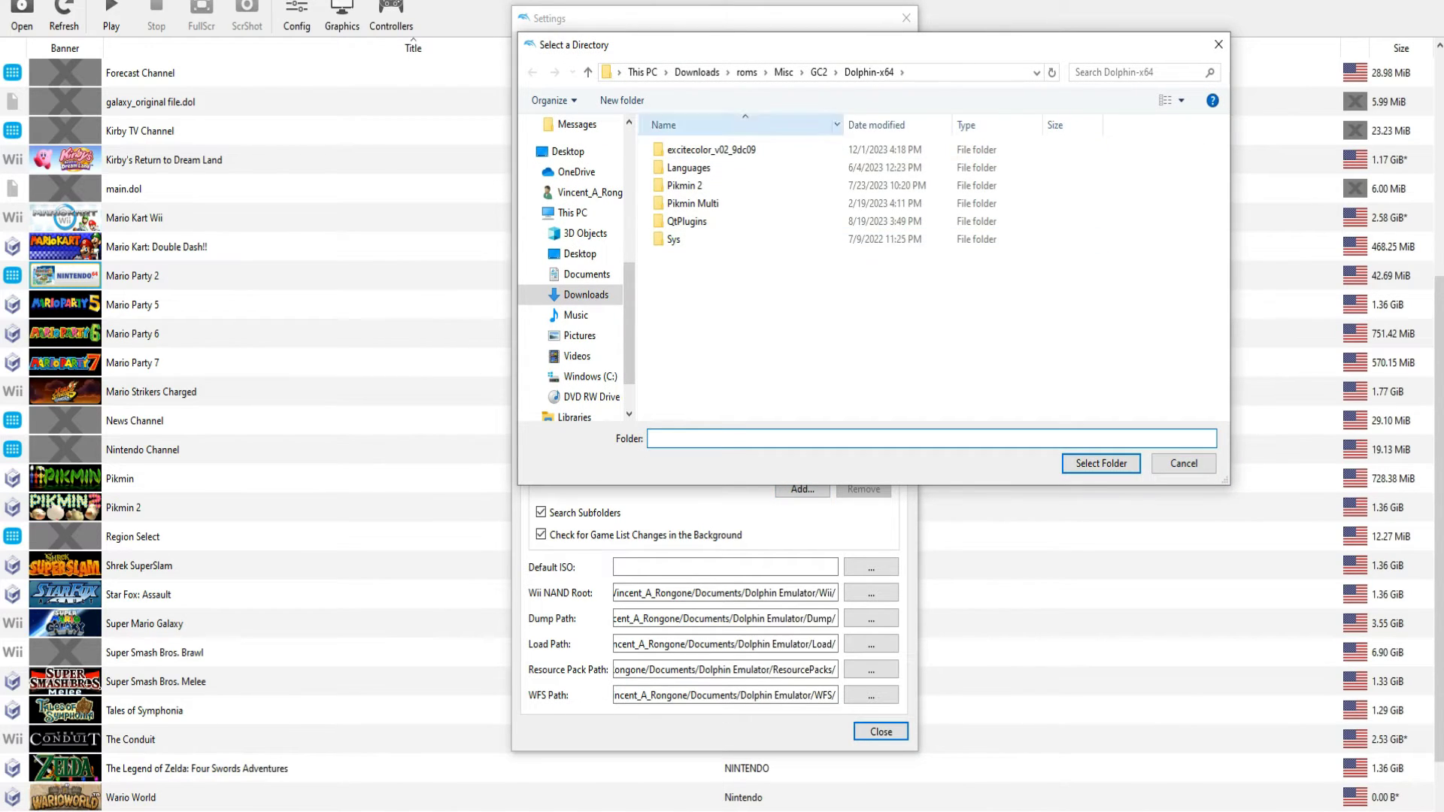
left_click(819, 72)
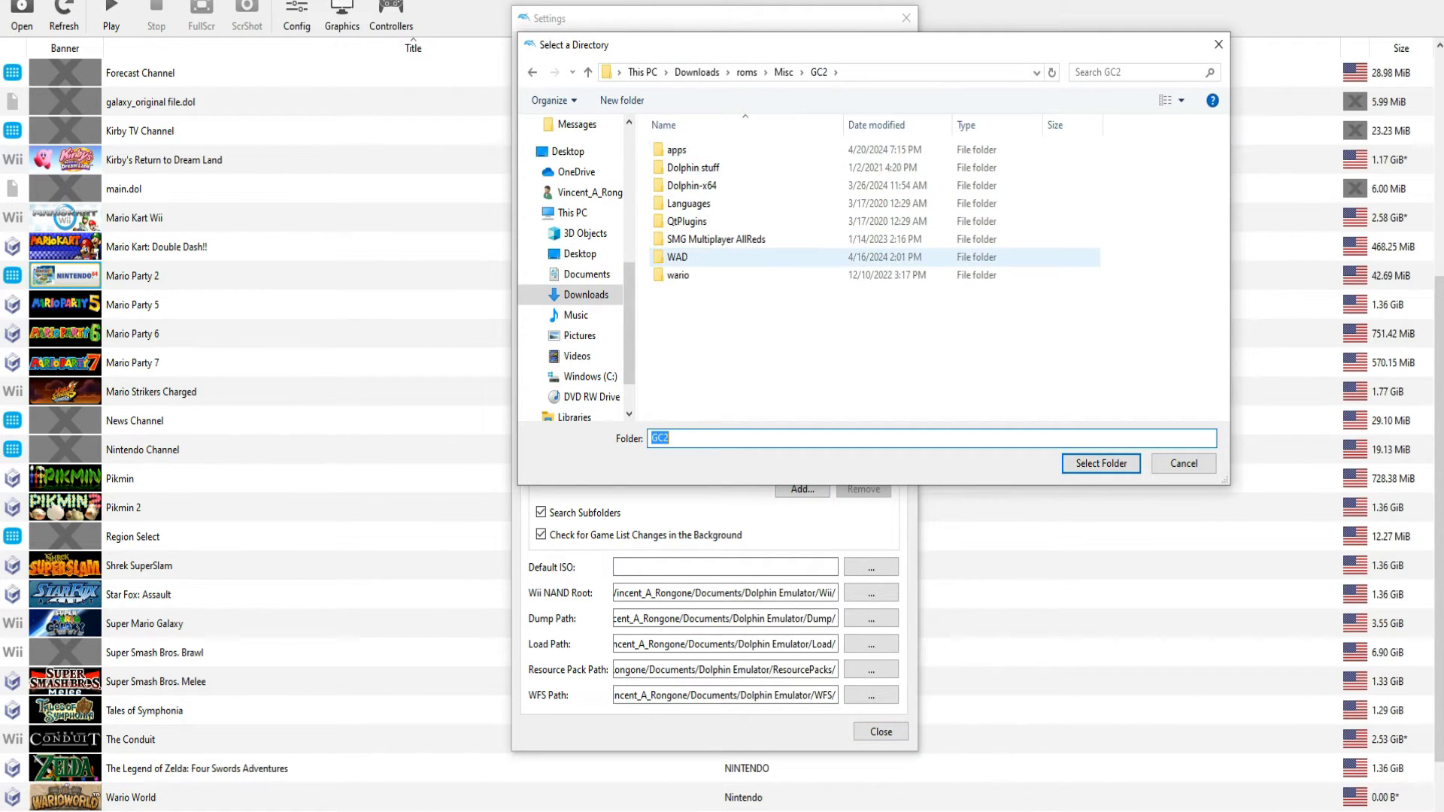
left_click(677, 257)
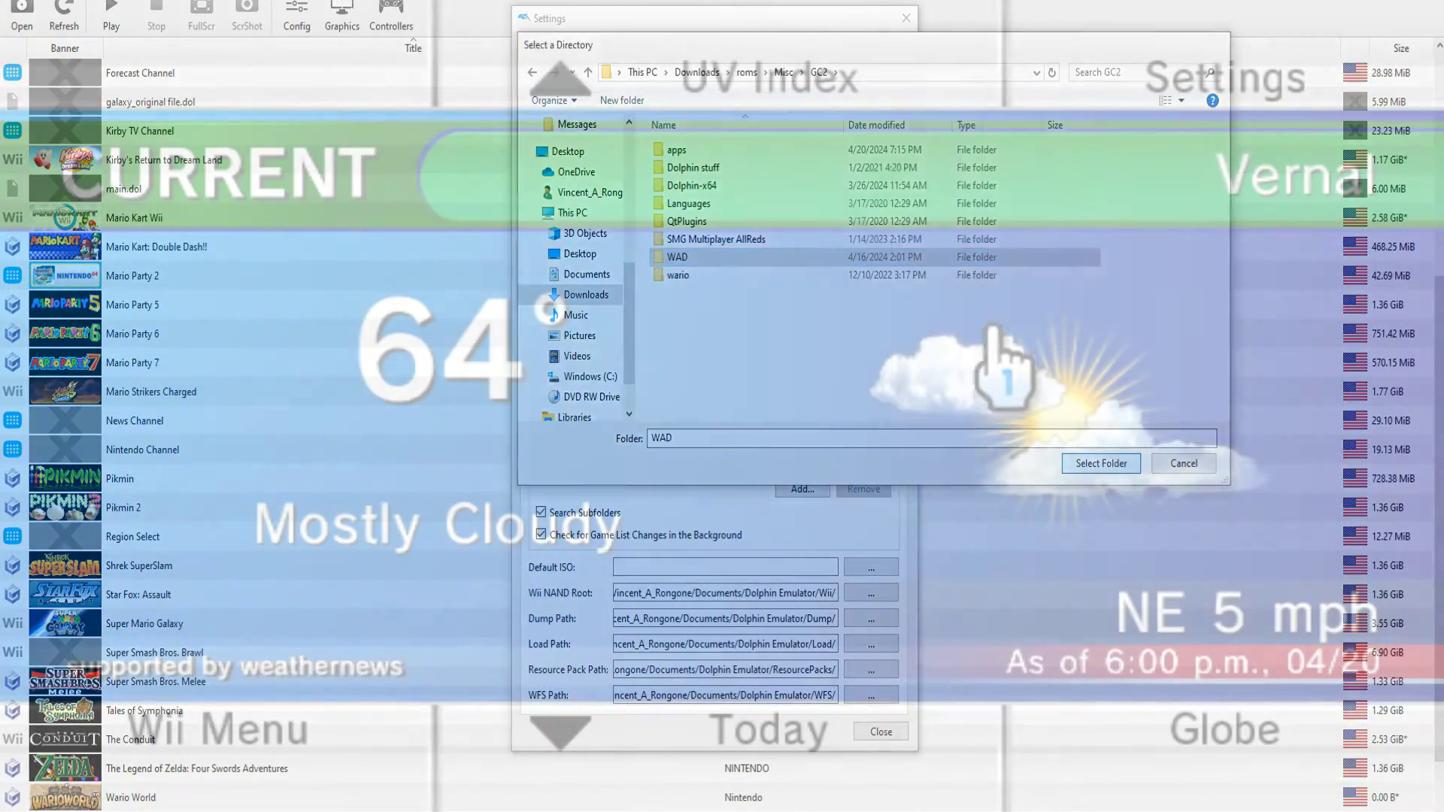
left_click(1101, 463)
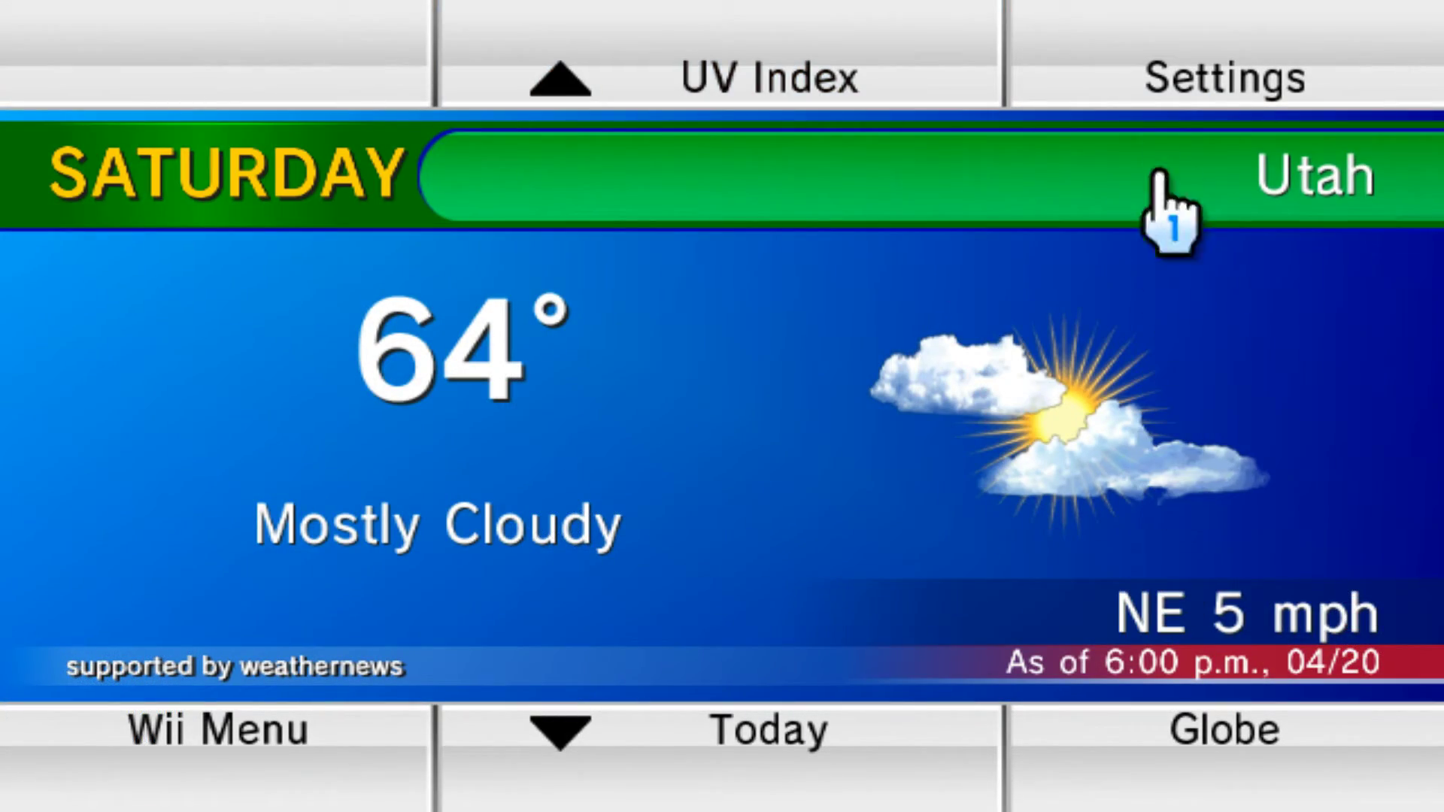
Step: Look through the Forecast Channel's pages, from the UV index to the current, today's and tomorrow's forecasts
left_click(958, 81)
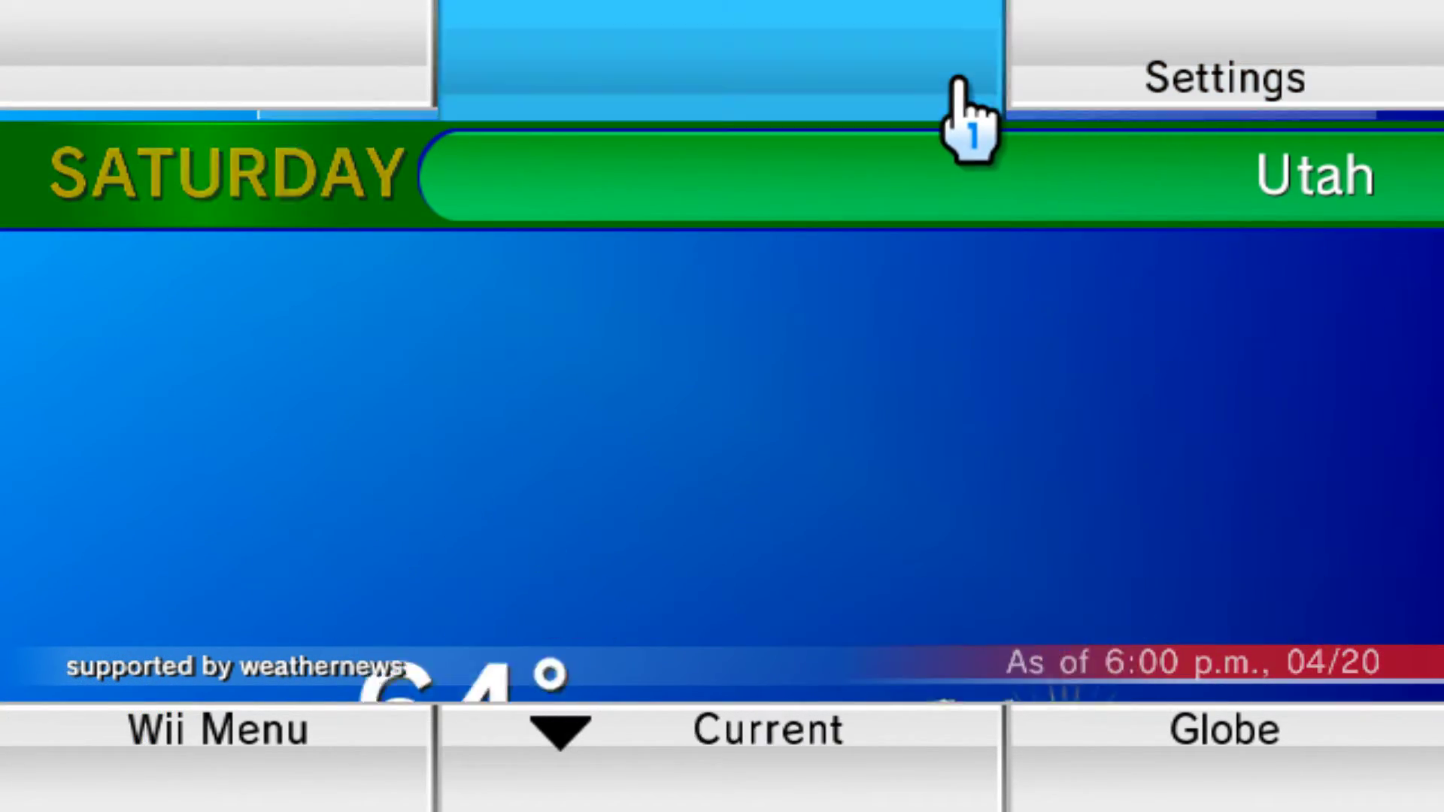
left_click(923, 796)
left_click(913, 794)
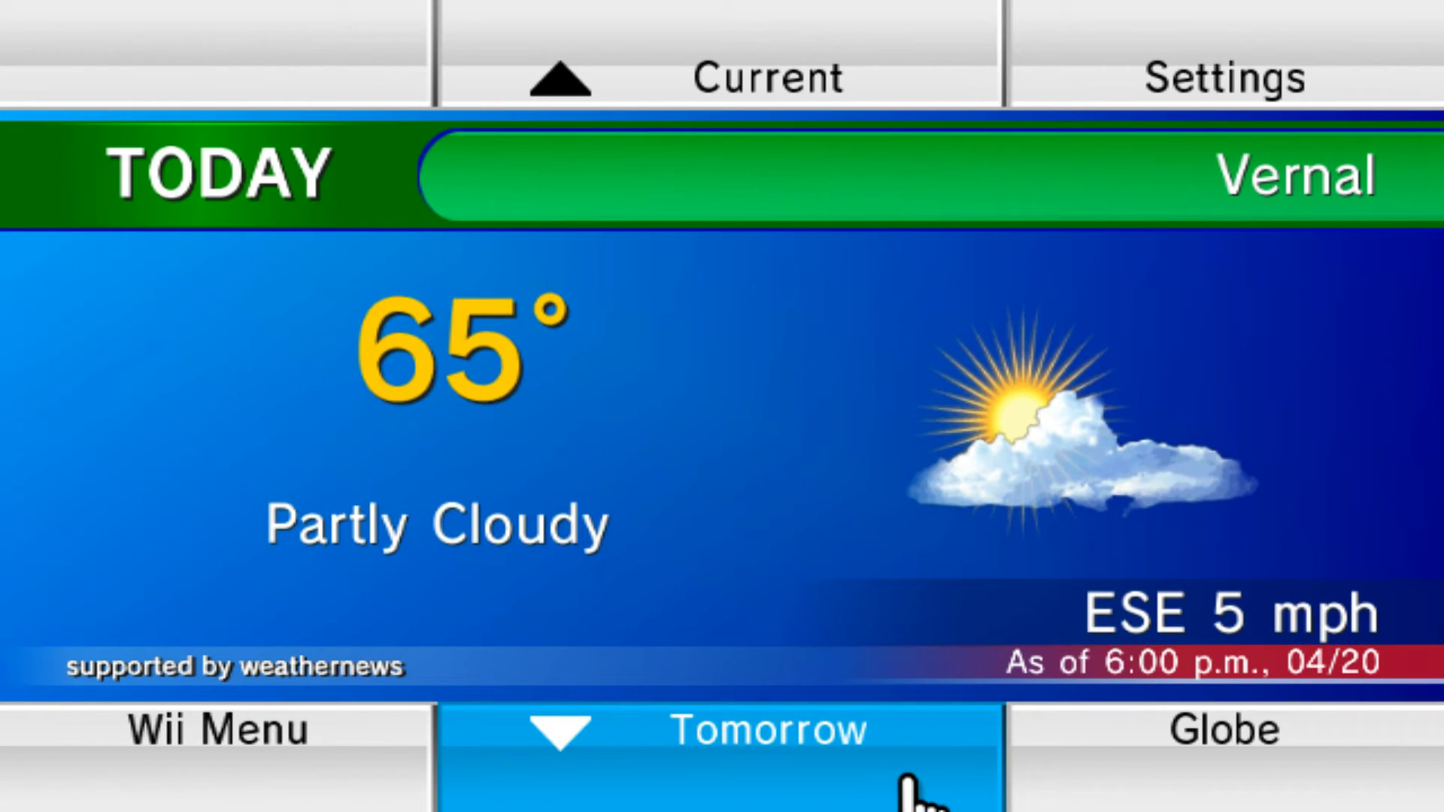
left_click(906, 791)
left_click(912, 790)
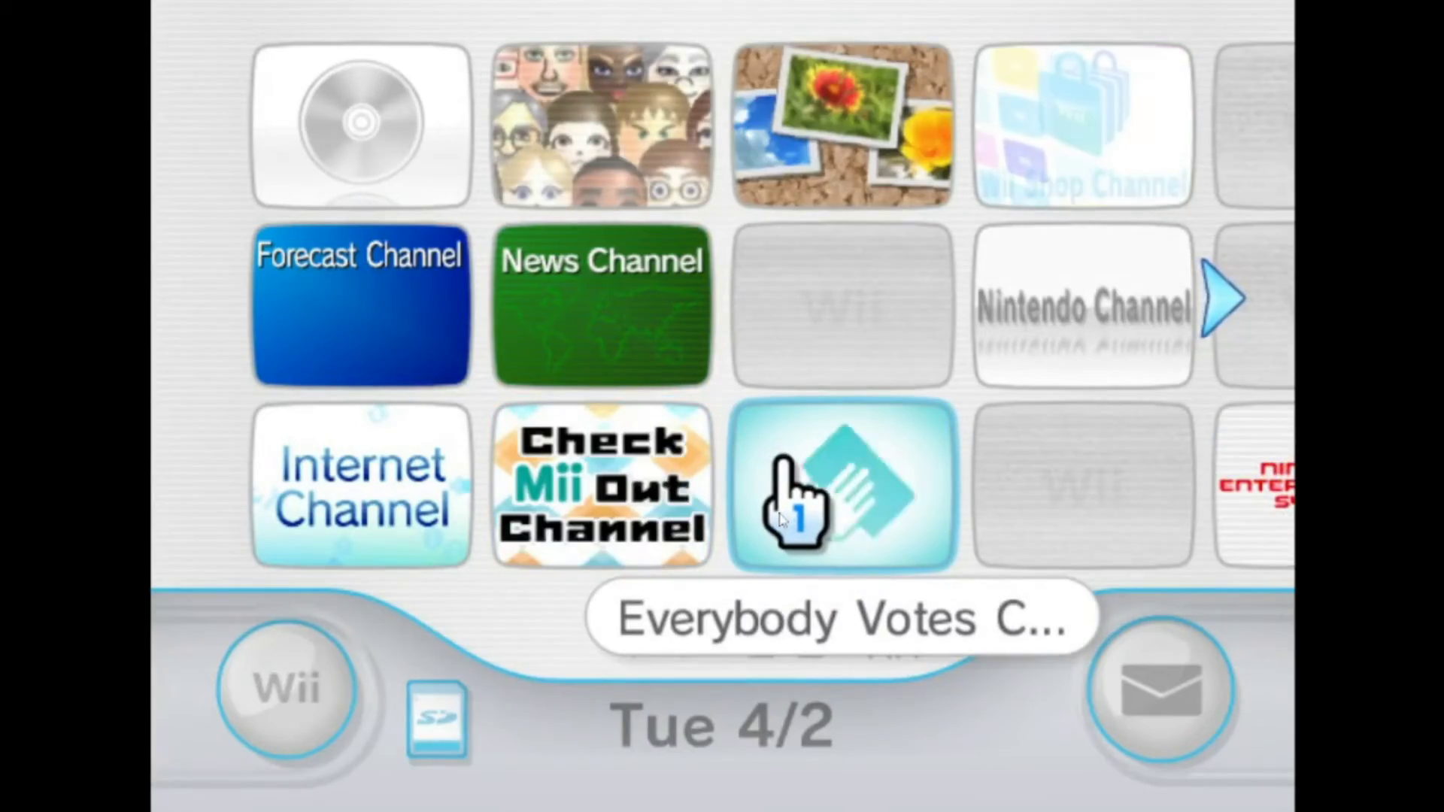
Step: Open the Everybody Votes Channel from the Wii Menu
left_click(782, 481)
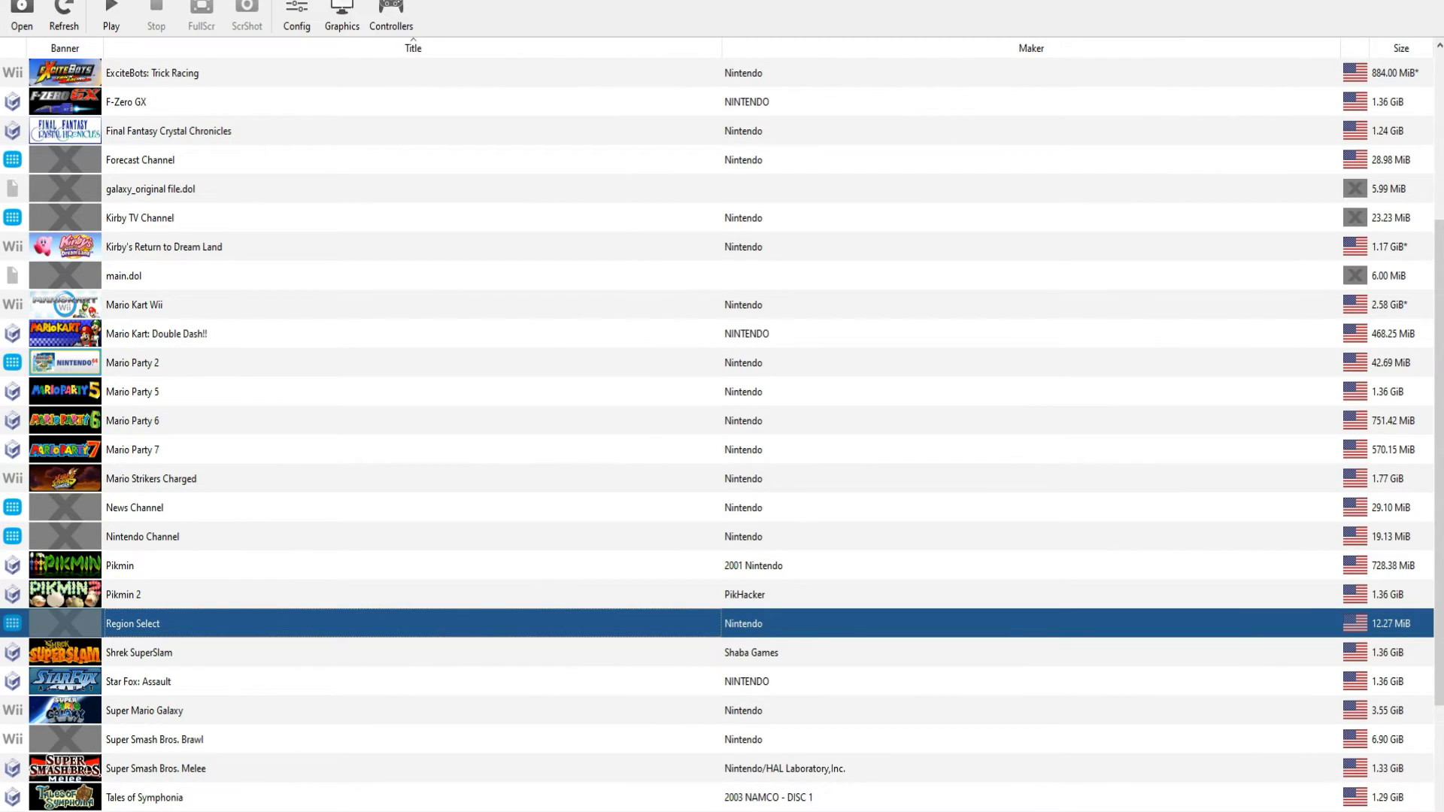
Step: Launch the Region Select channel and change the region of residence to Washington, United States
key("Return")
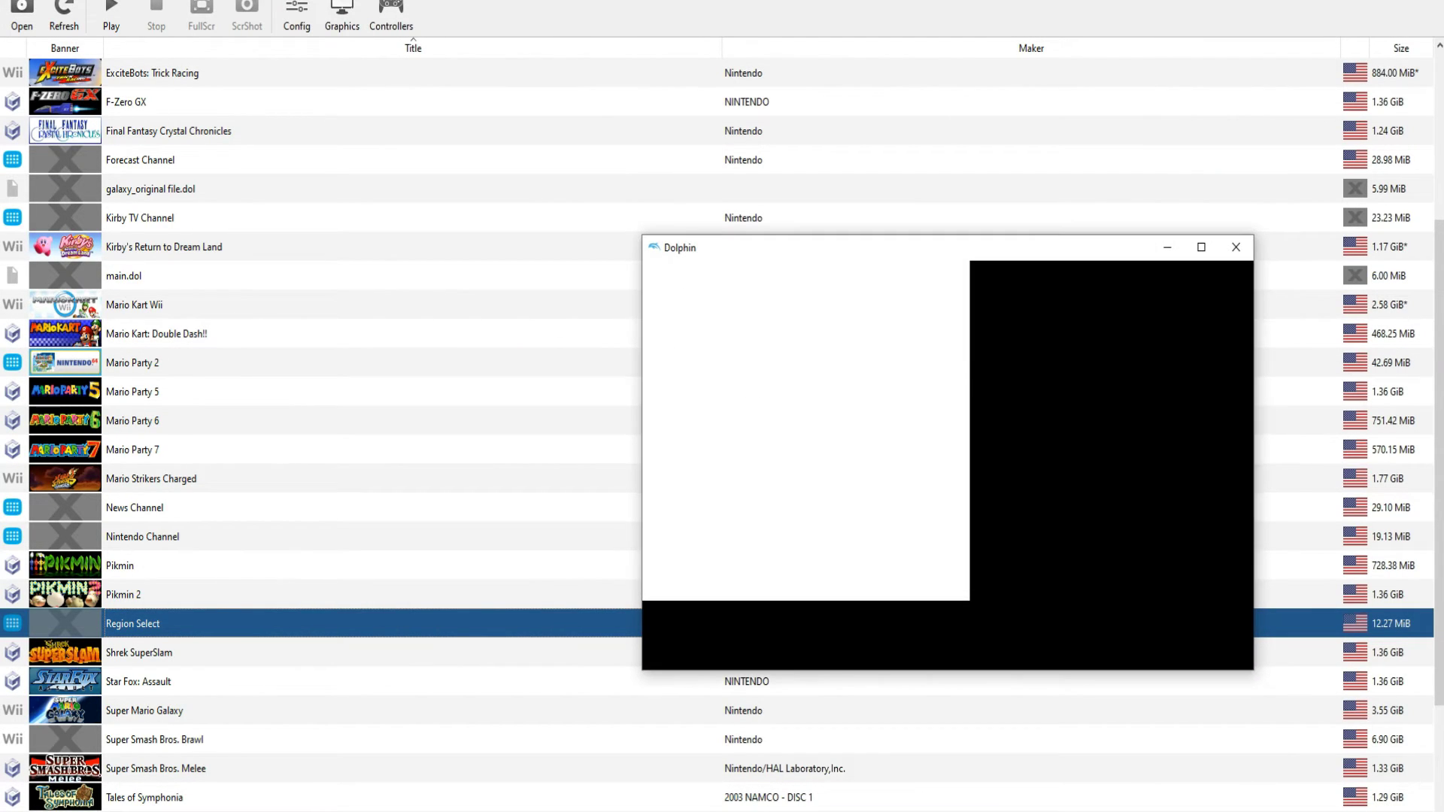
left_click_drag(933, 258, 643, 220)
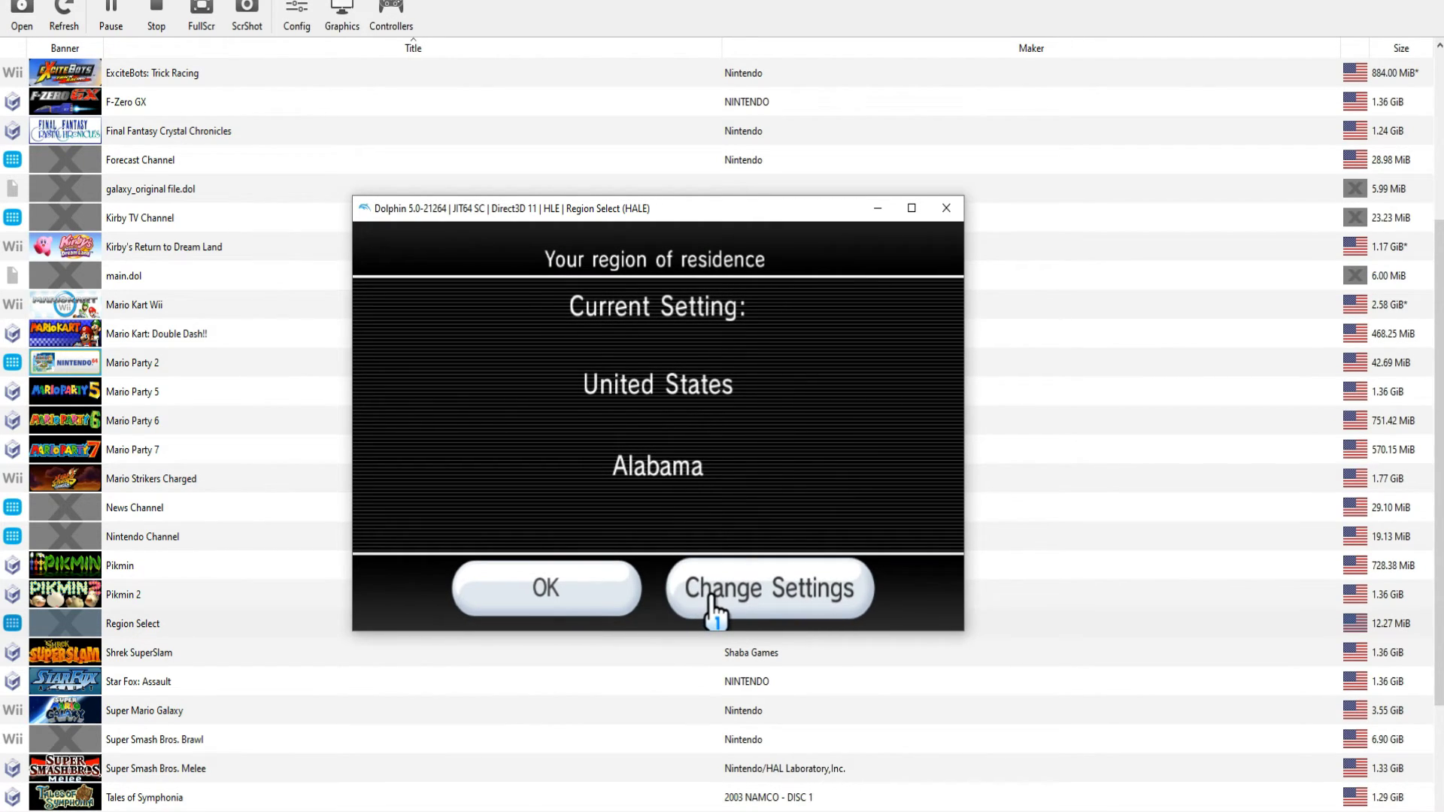
left_click(712, 598)
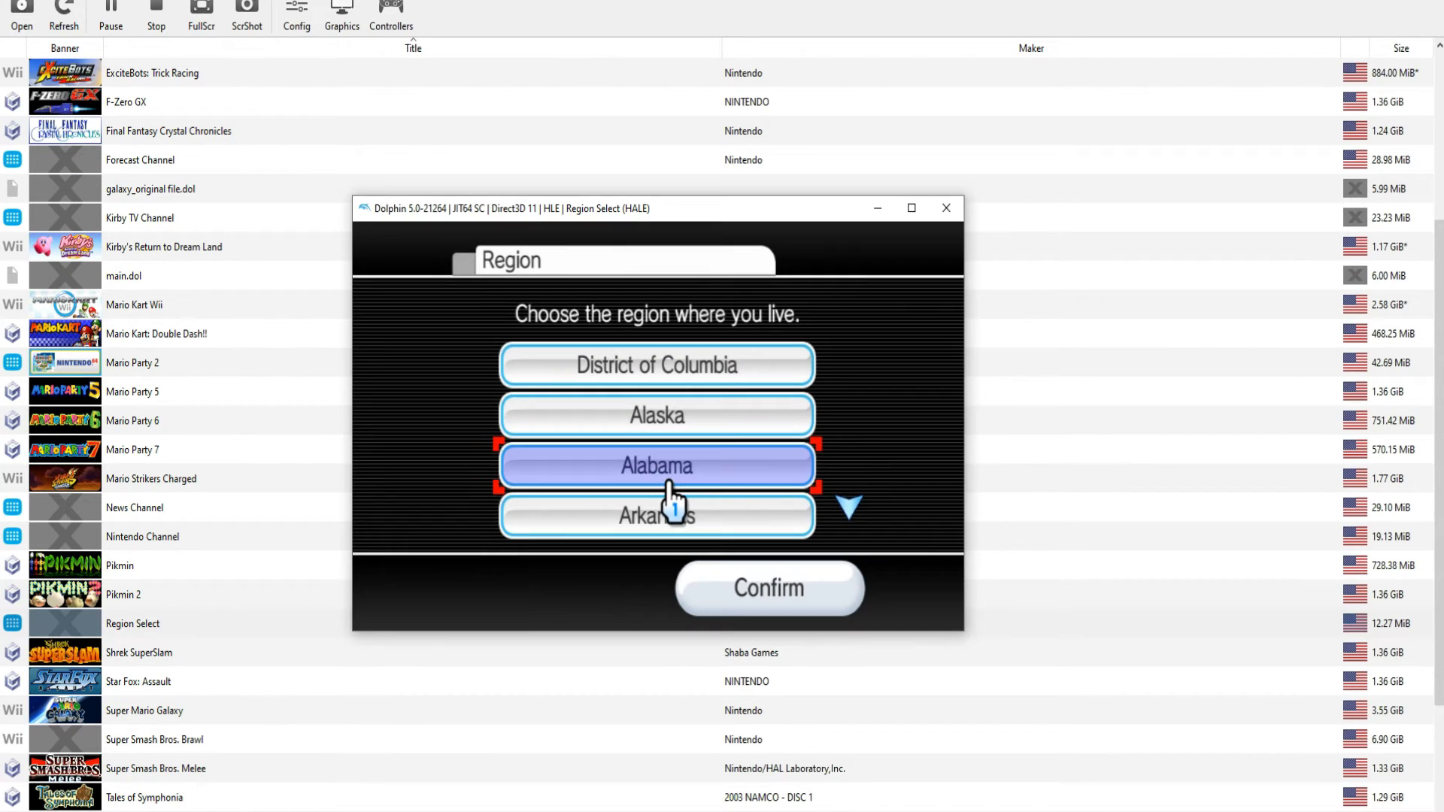
left_click(830, 519)
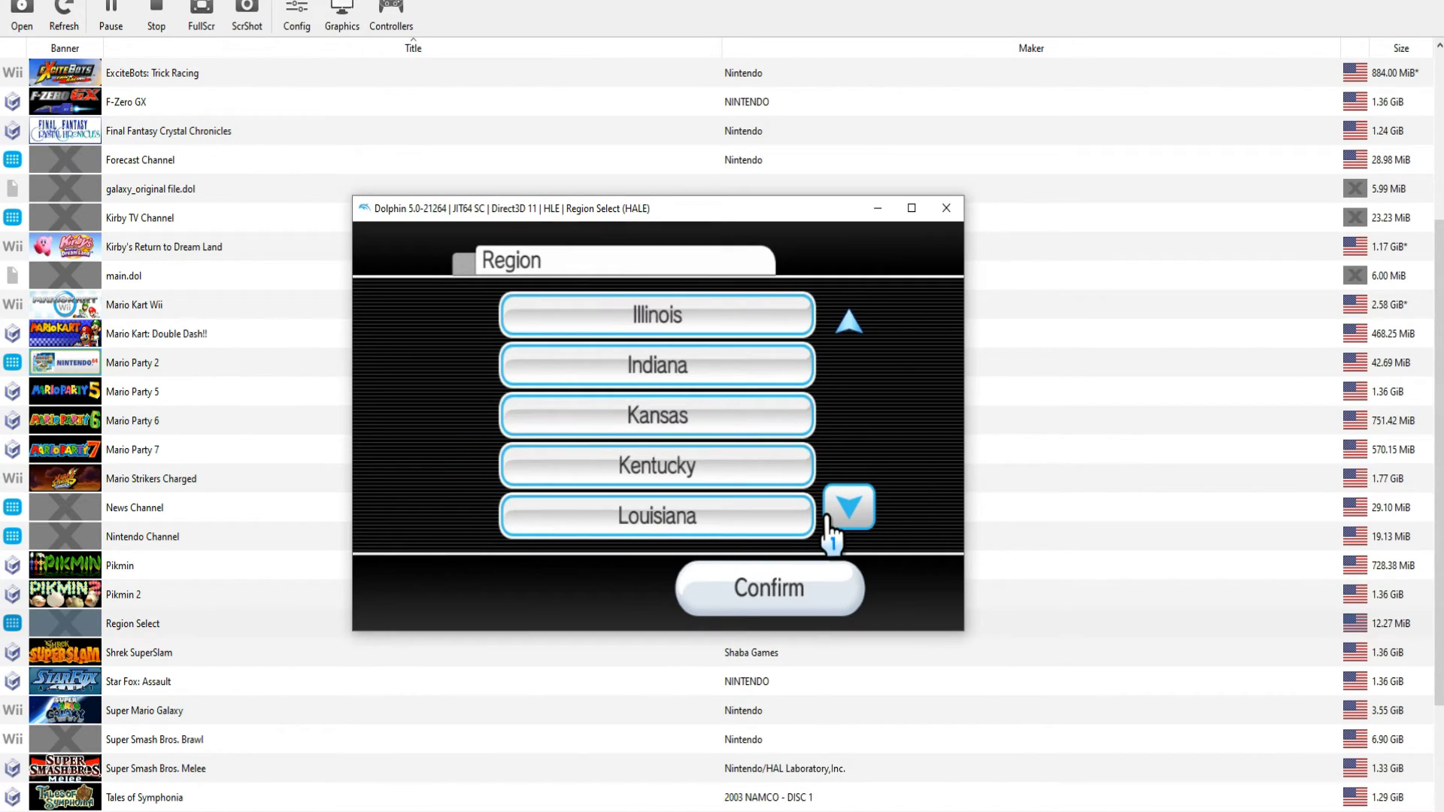
left_click(829, 519)
left_click(829, 519)
left_click(829, 518)
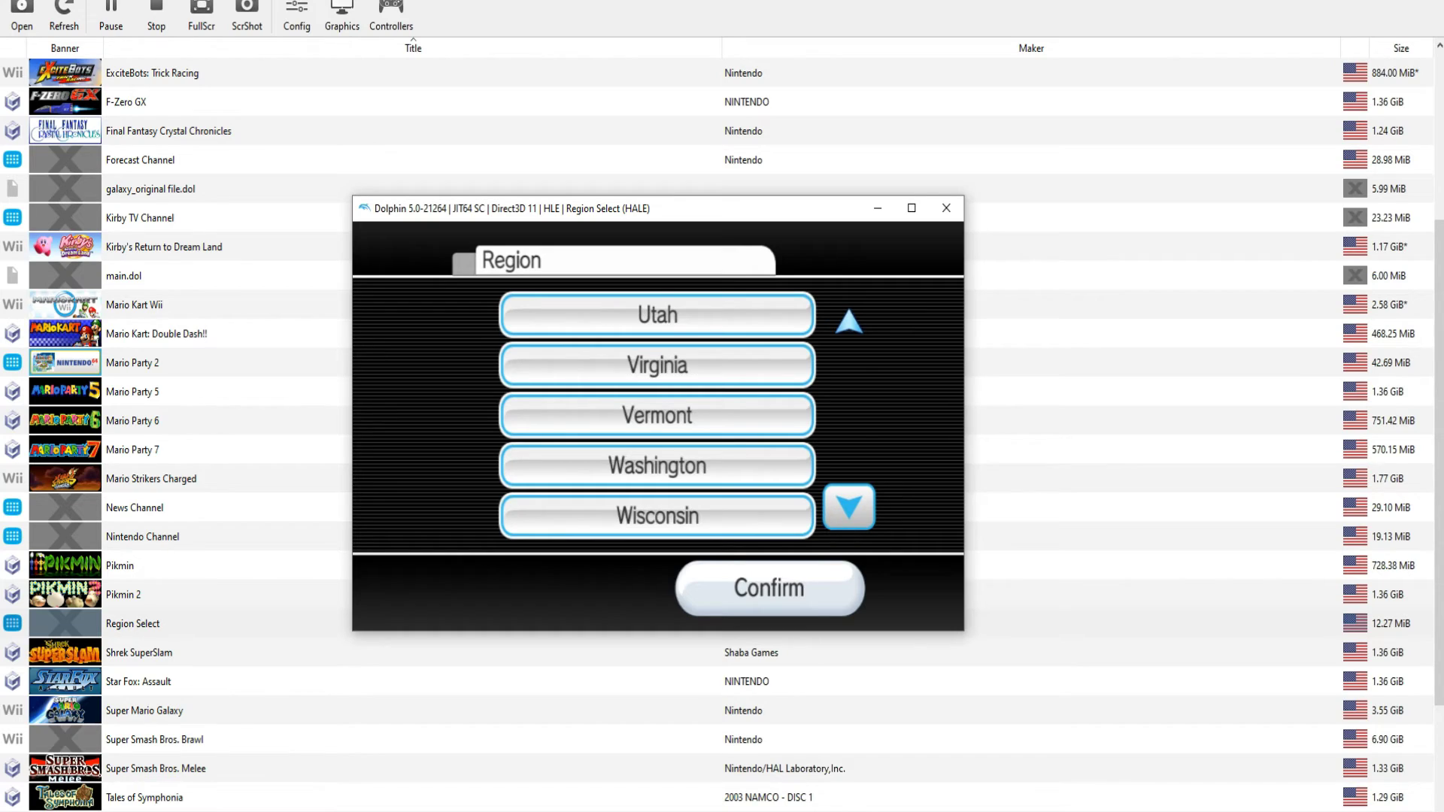
left_click(687, 482)
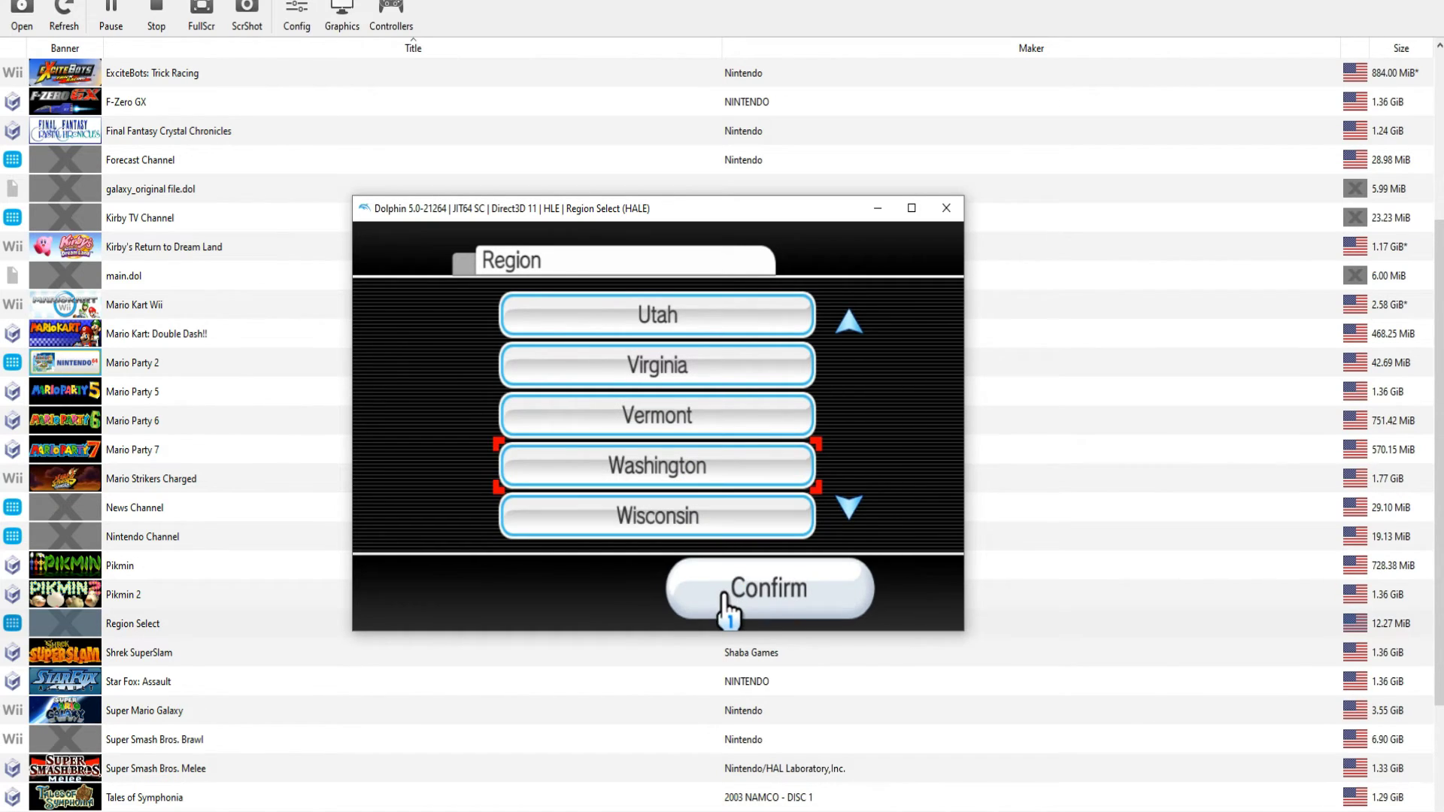
left_click(721, 598)
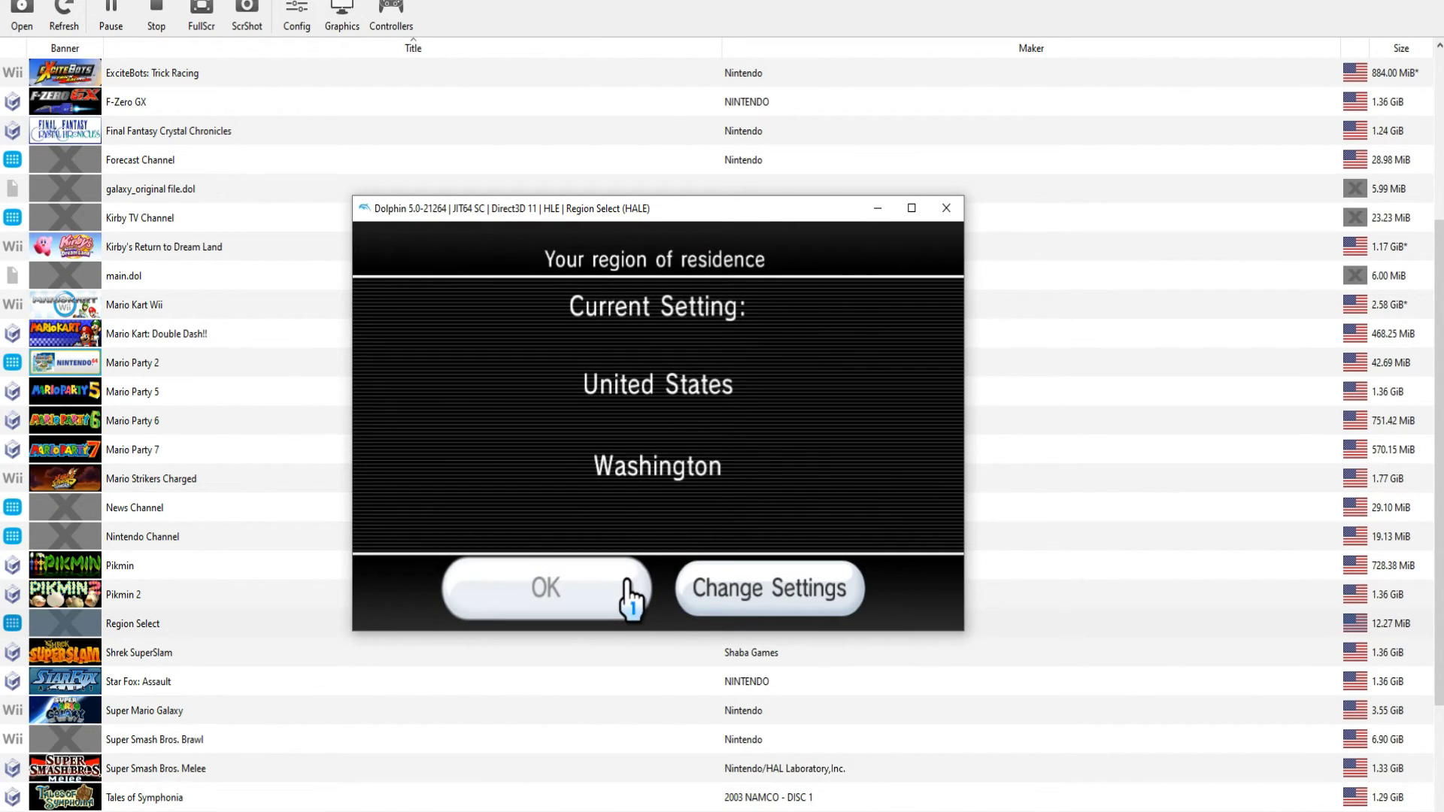
left_click(626, 583)
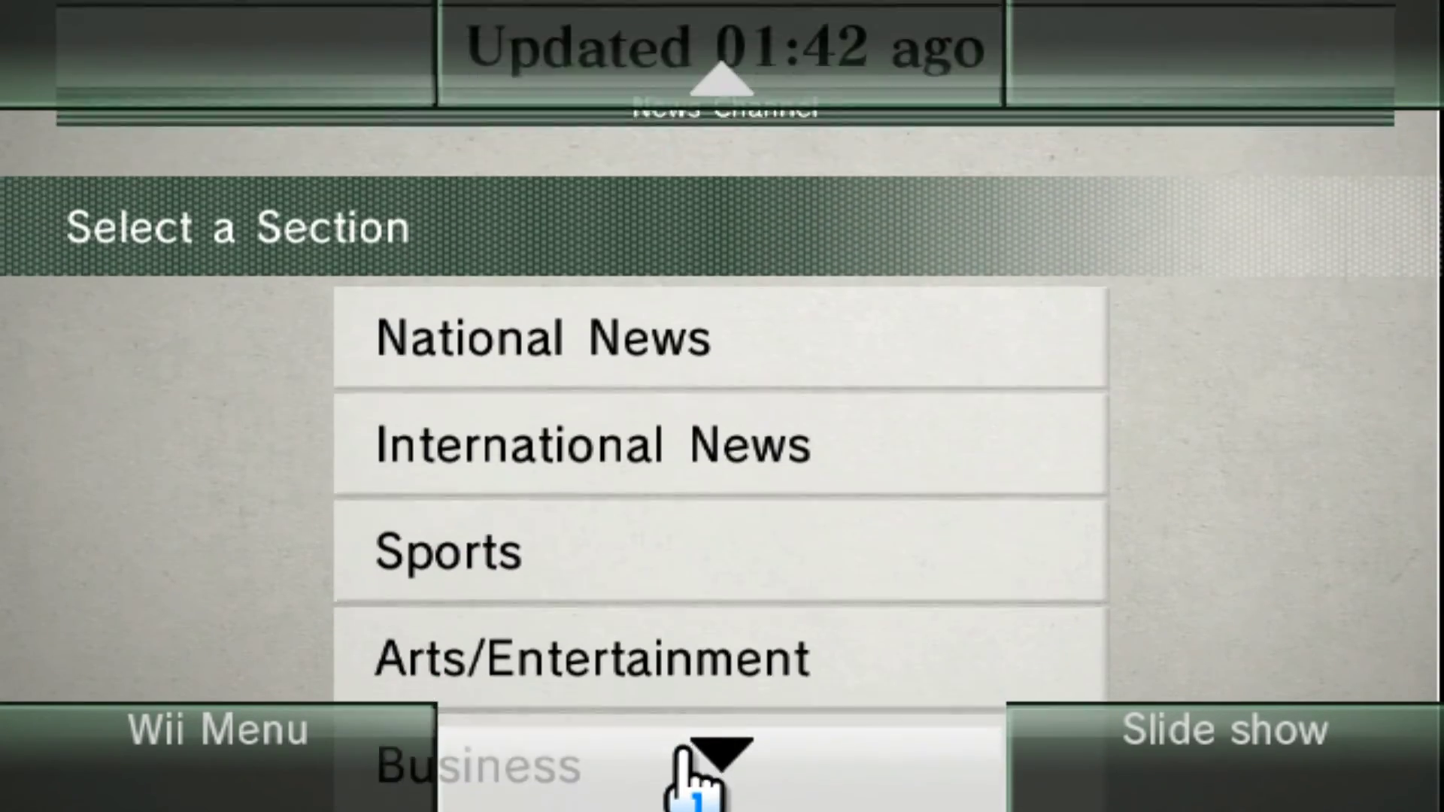
Step: Look through the News Channel's sections and open Oddities
left_click(681, 752)
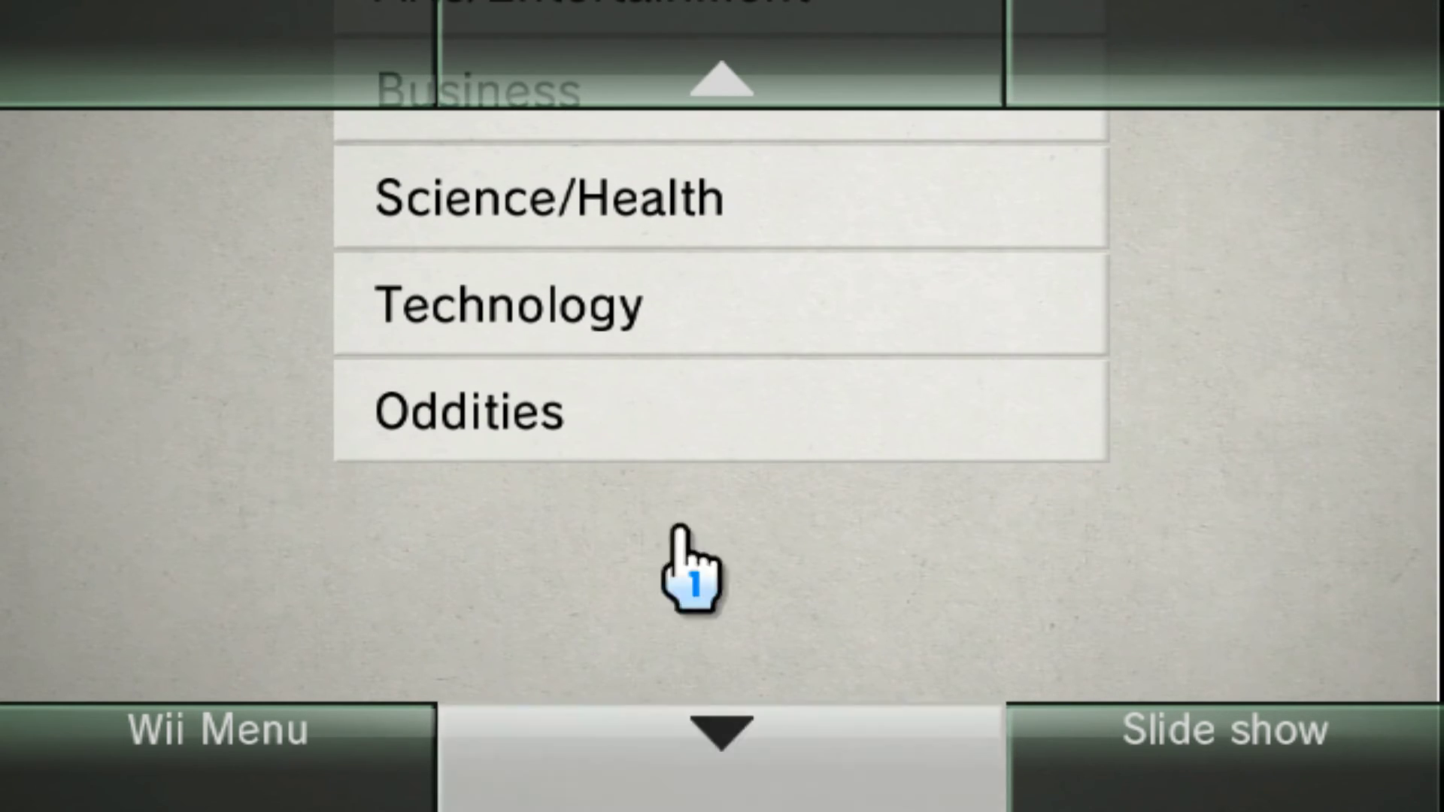
left_click(688, 30)
left_click(632, 628)
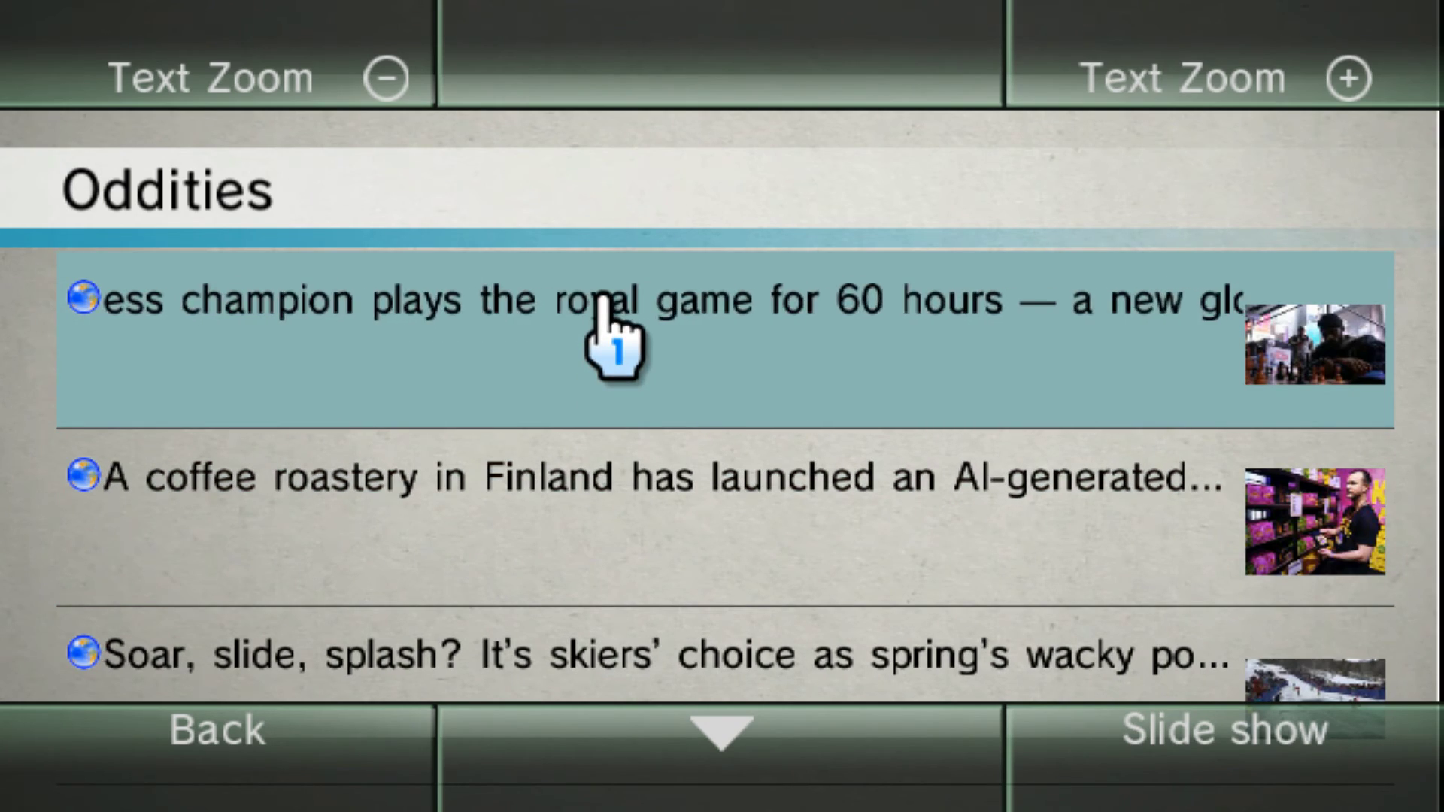
Step: Open the Oddities article about the 60-hour chess record and read down through its text
left_click(601, 304)
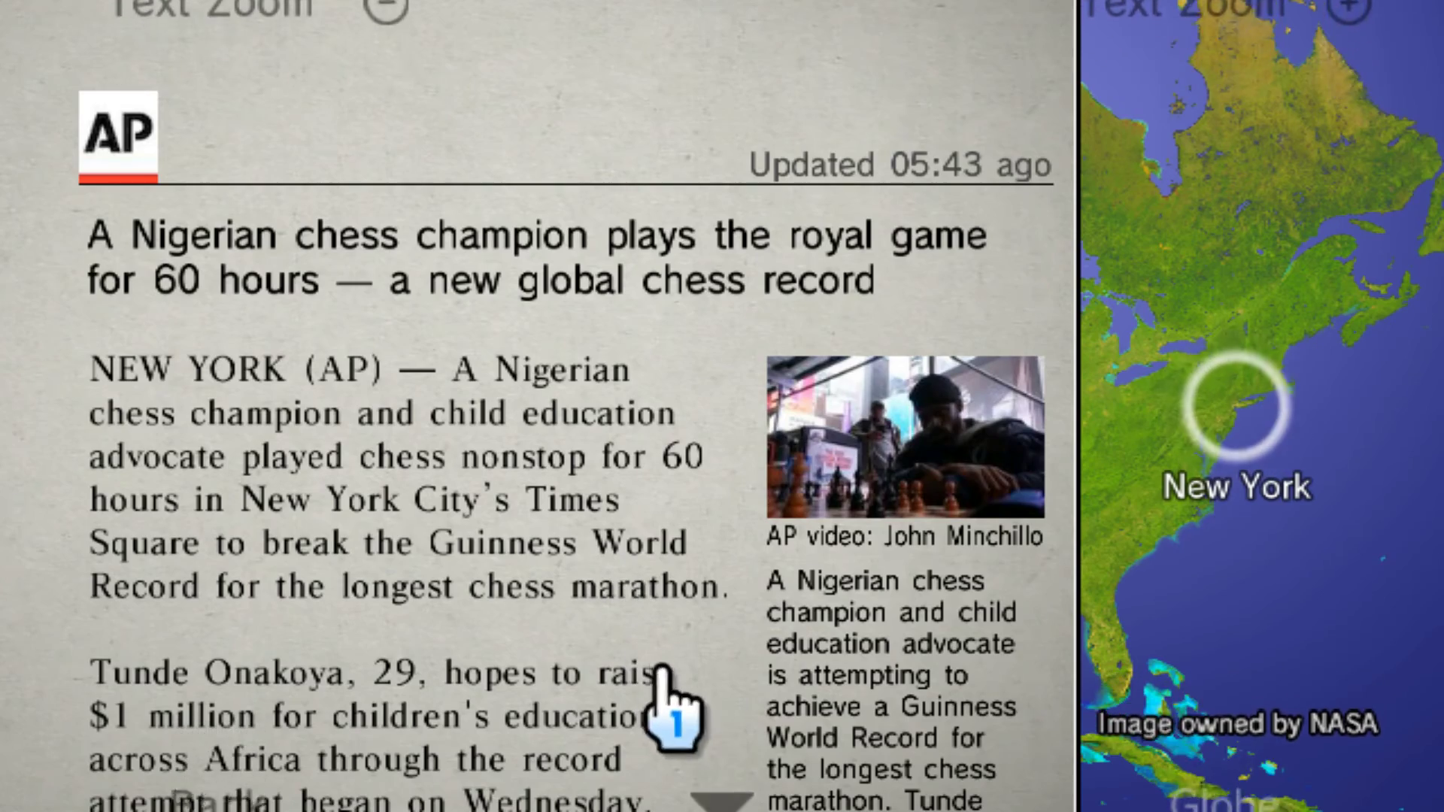
left_click(687, 740)
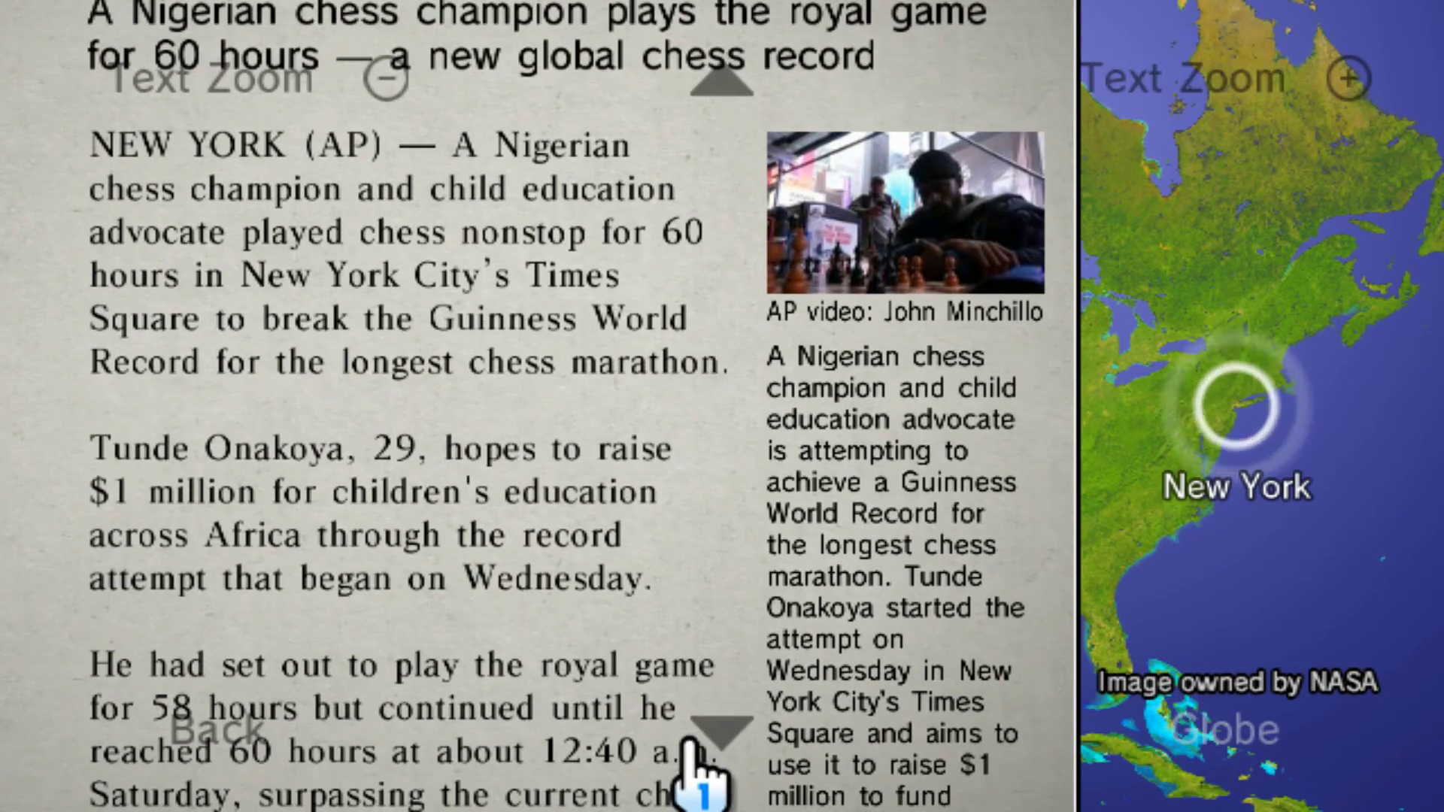
left_click(728, 745)
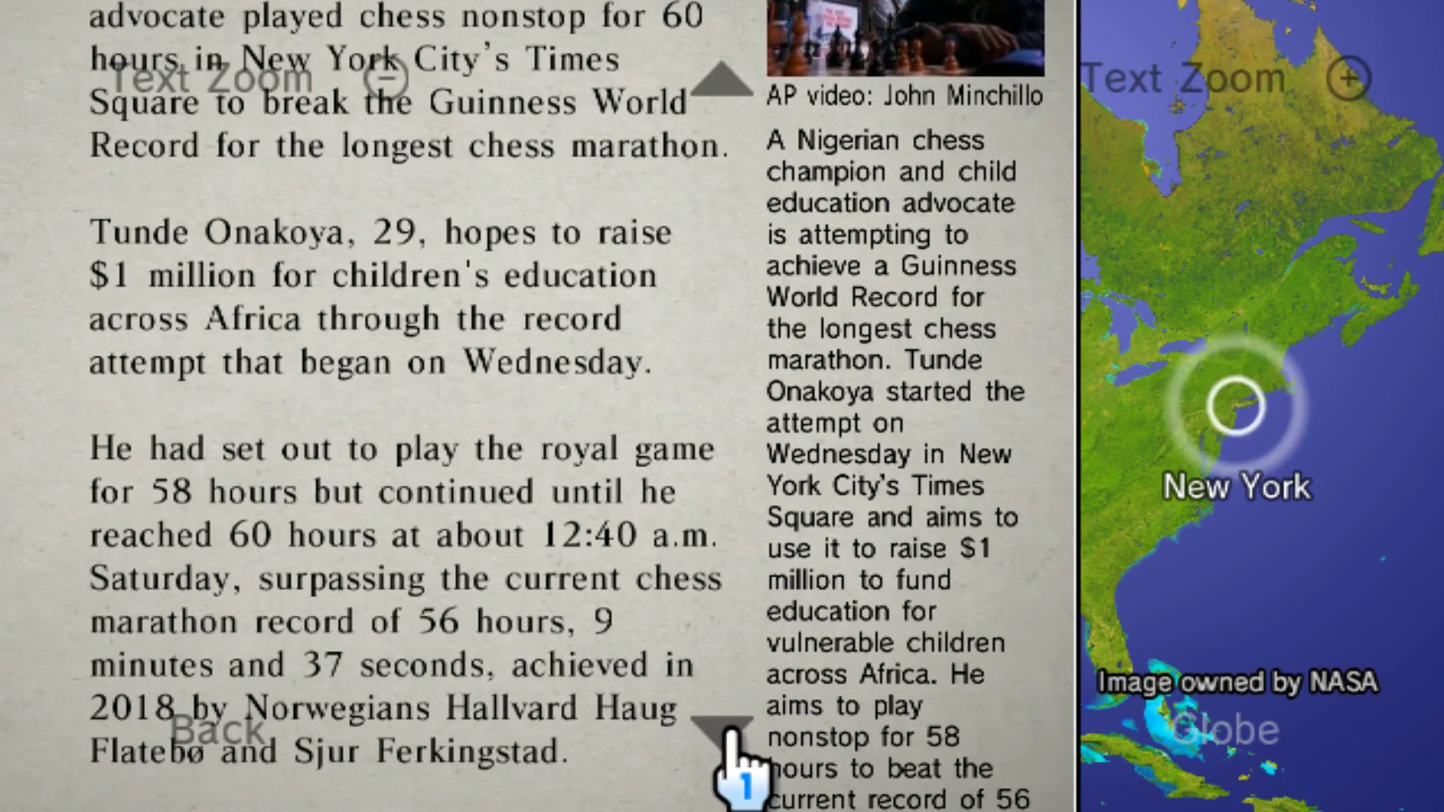
left_click(726, 741)
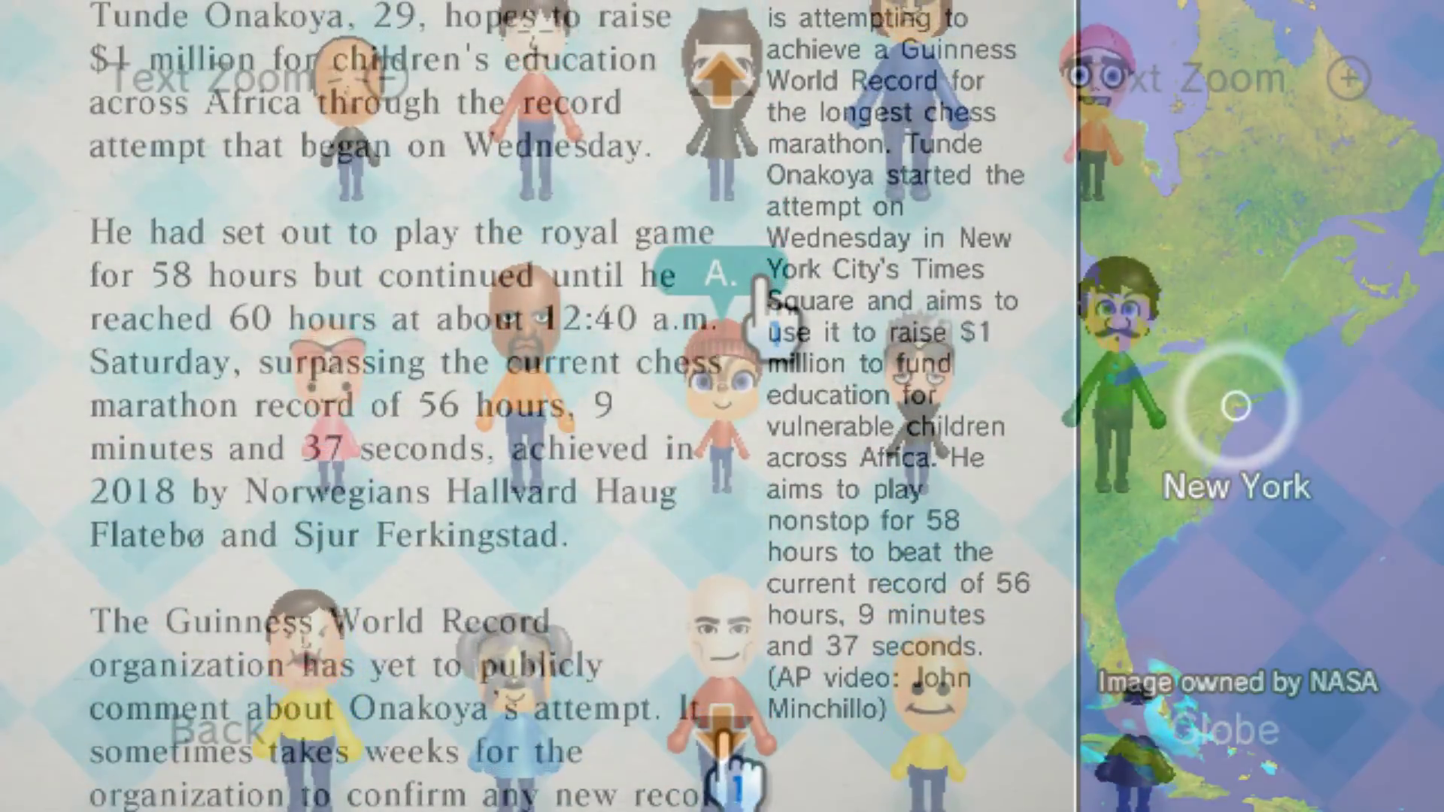
Step: Mark the Miis with the initials M. and S.S. as liked in the Check Mii Out Channel, returning to the gallery after each
left_click(536, 488)
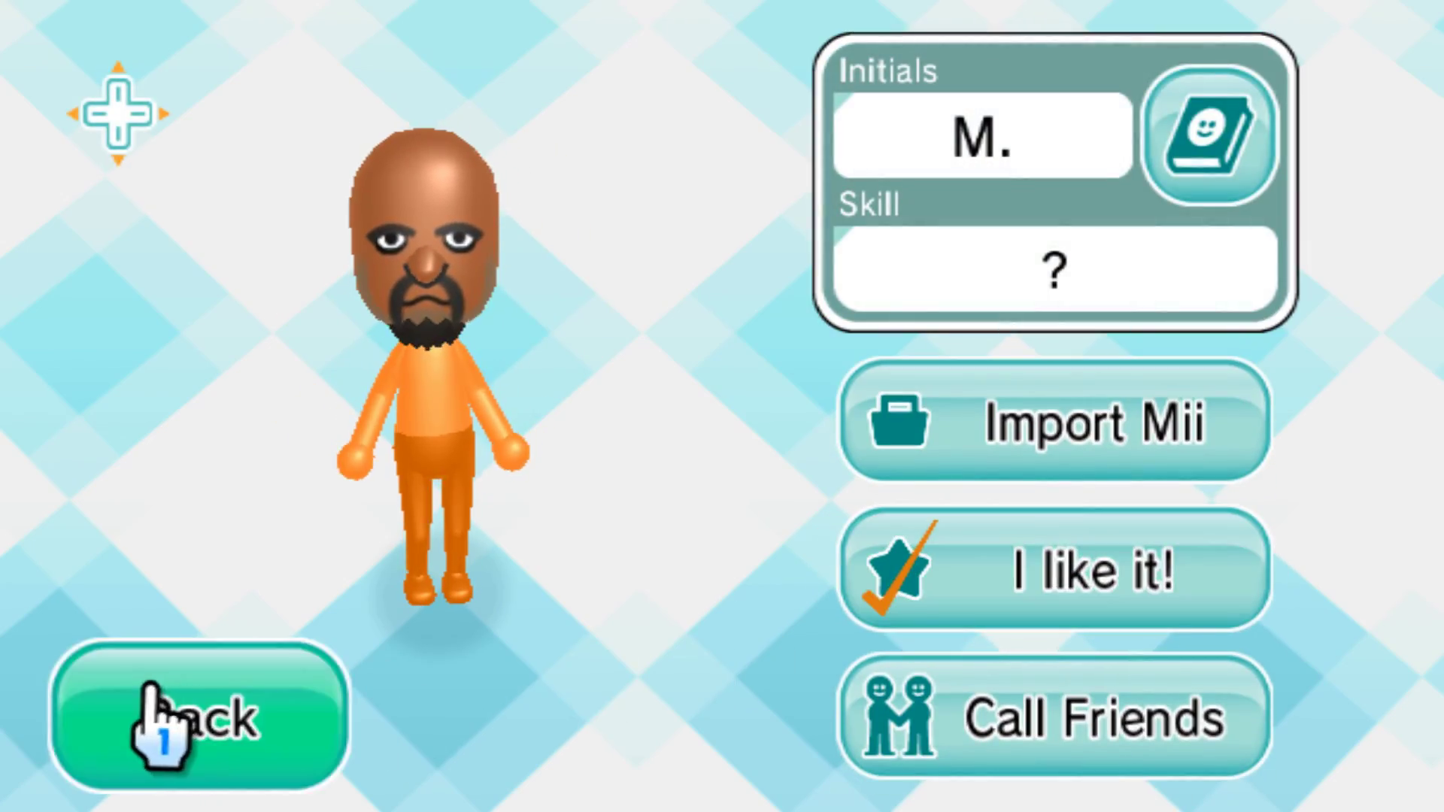
left_click(151, 688)
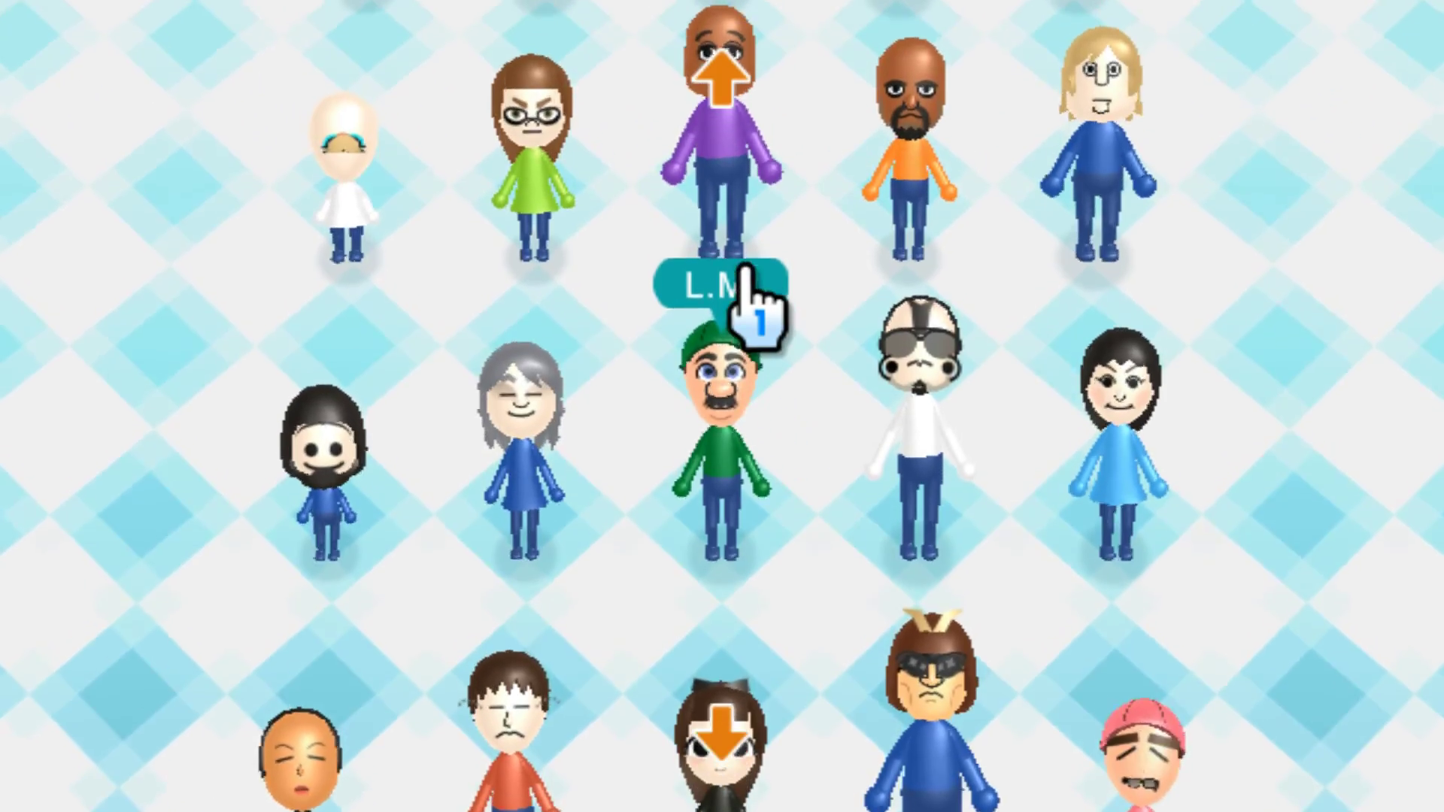
scroll(745, 294, "up", 5)
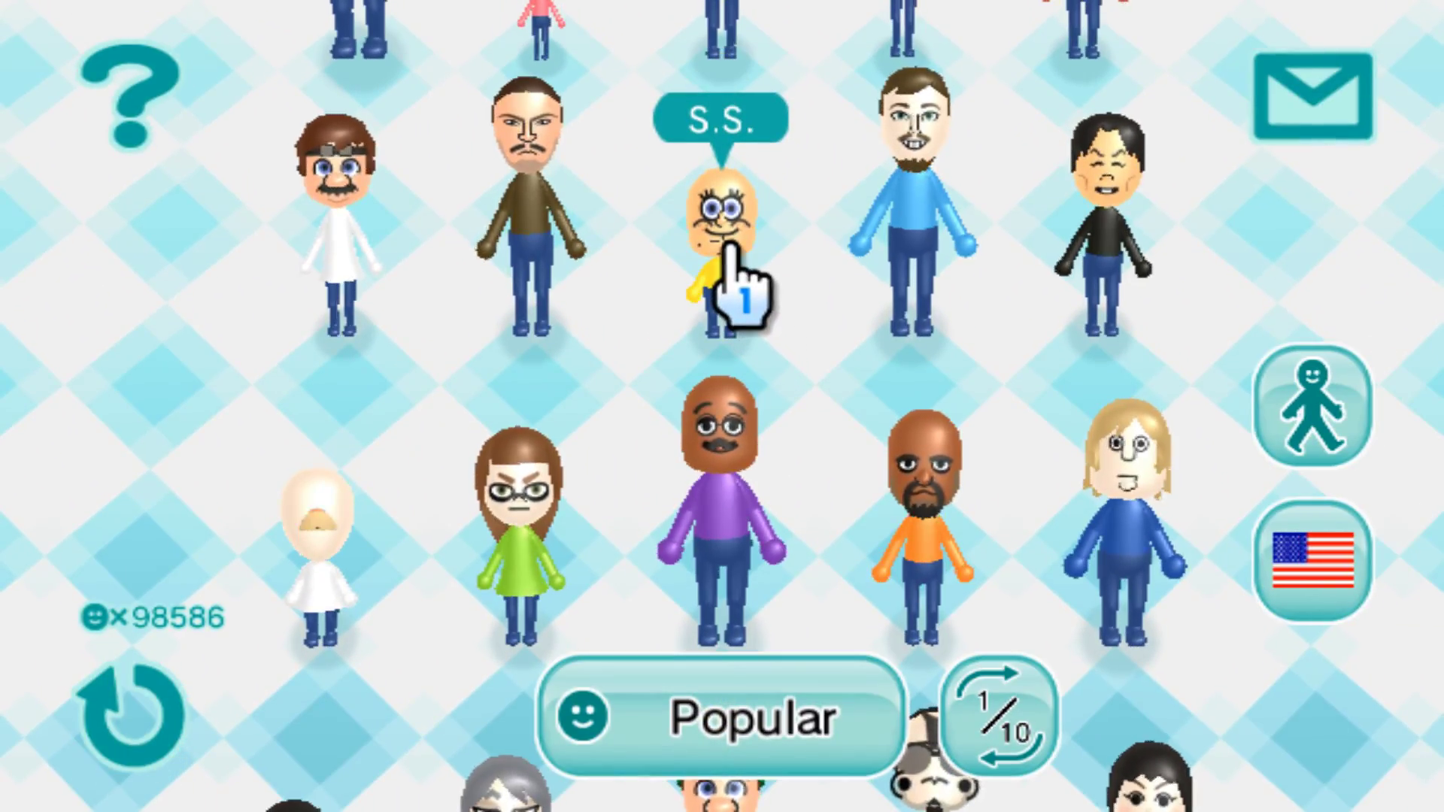
left_click(728, 252)
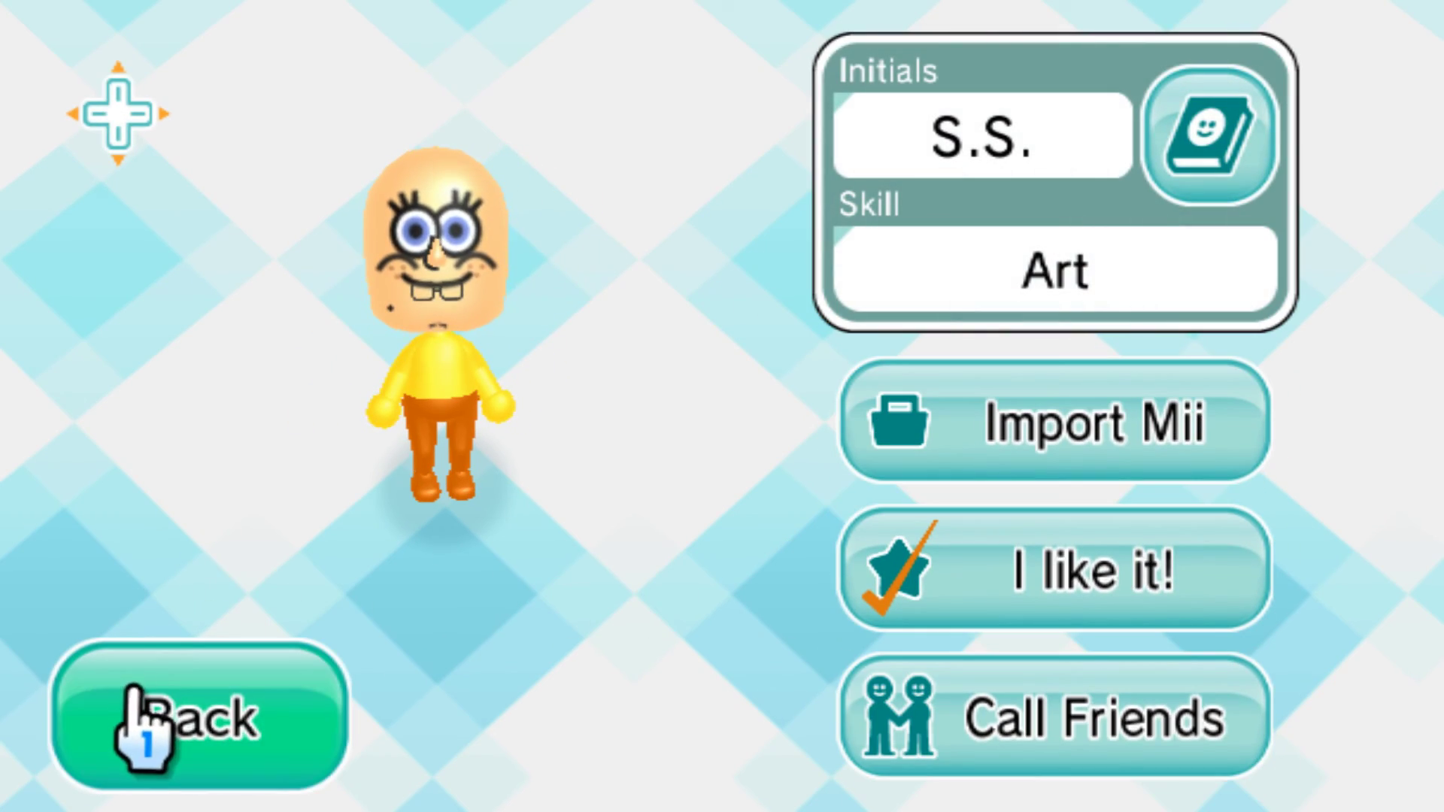
left_click(150, 722)
Step: Find the frog-like Mii with the initial K. among the popular Miis, mark it as liked and return to the gallery
scroll(685, 241, "up", 5)
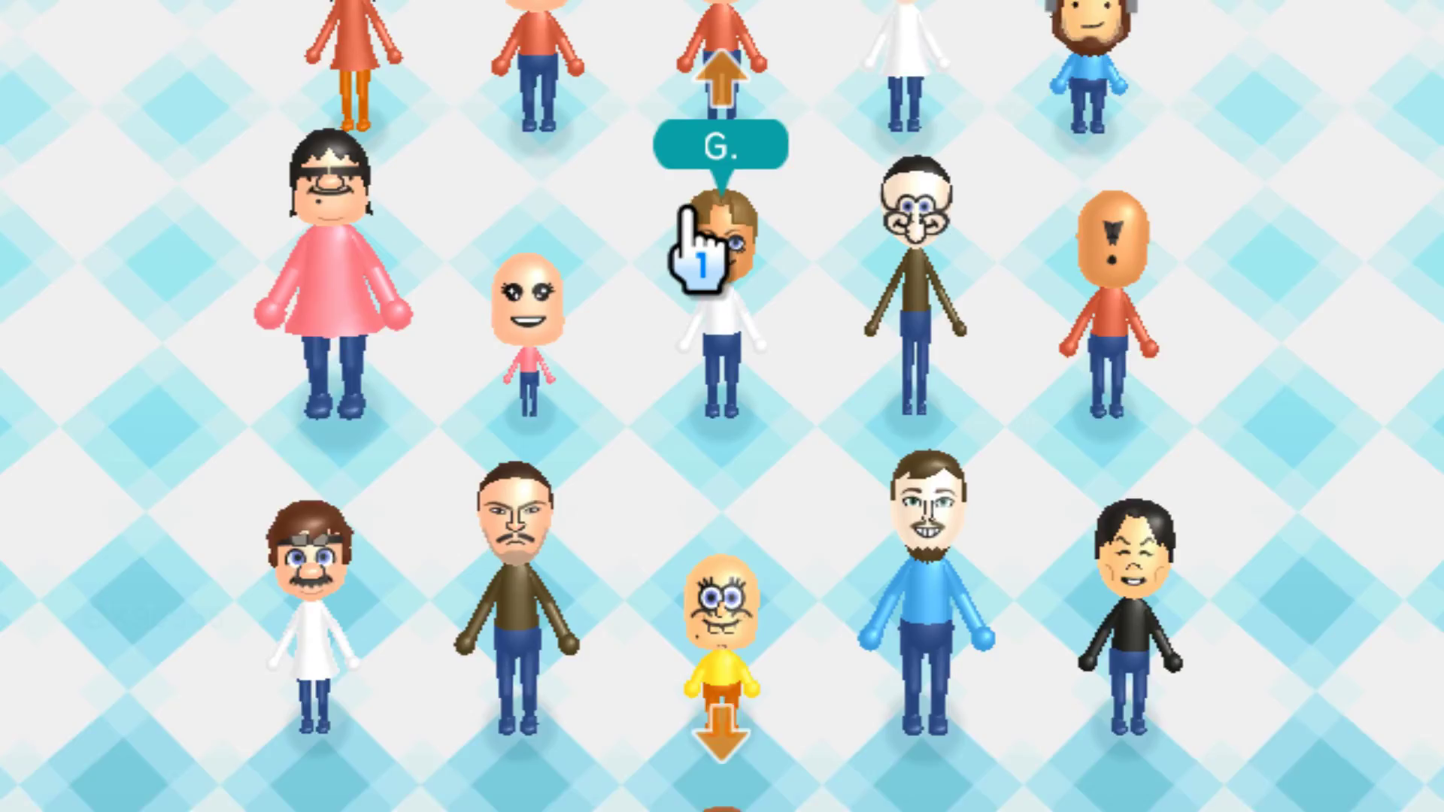
scroll(695, 285, "up", 3)
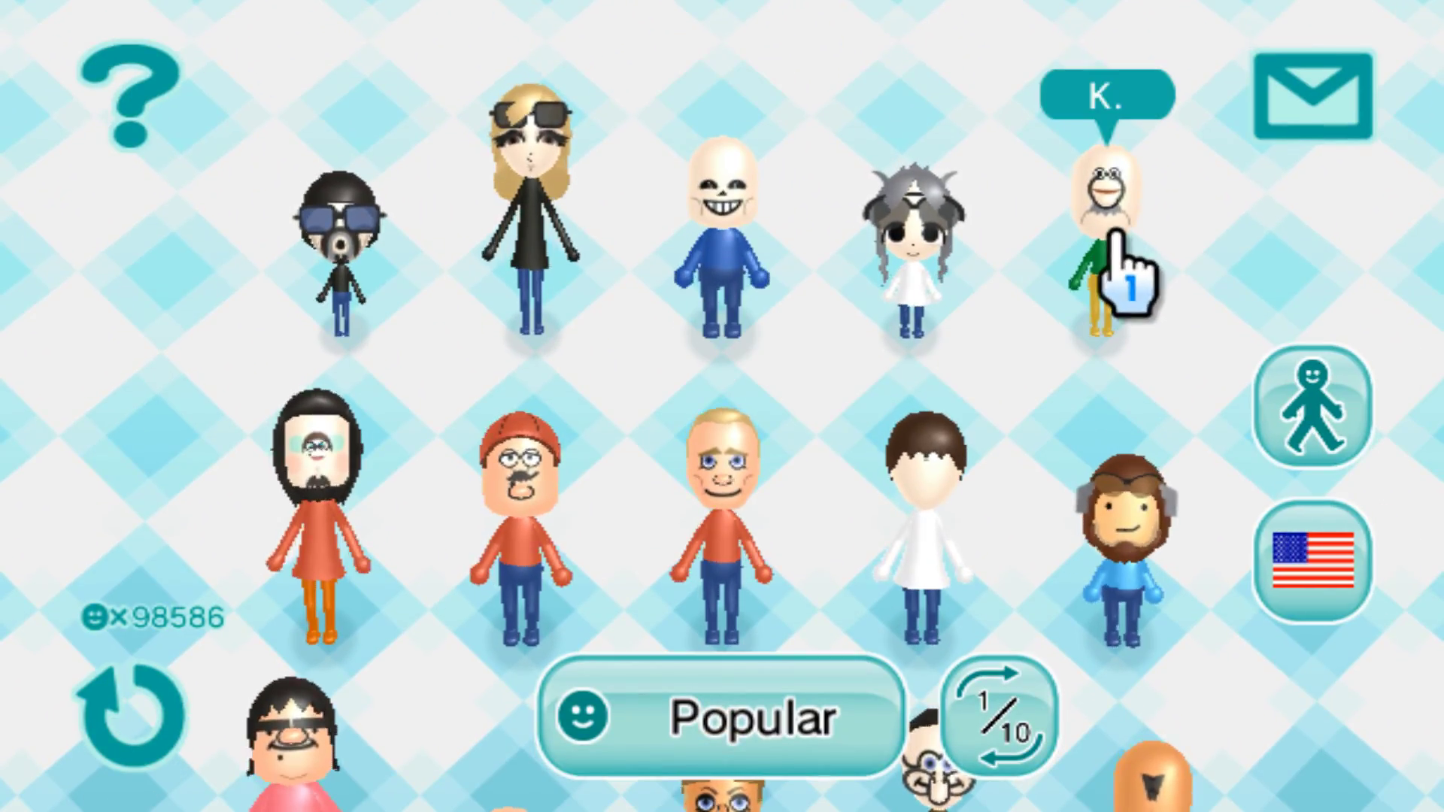
left_click(1113, 233)
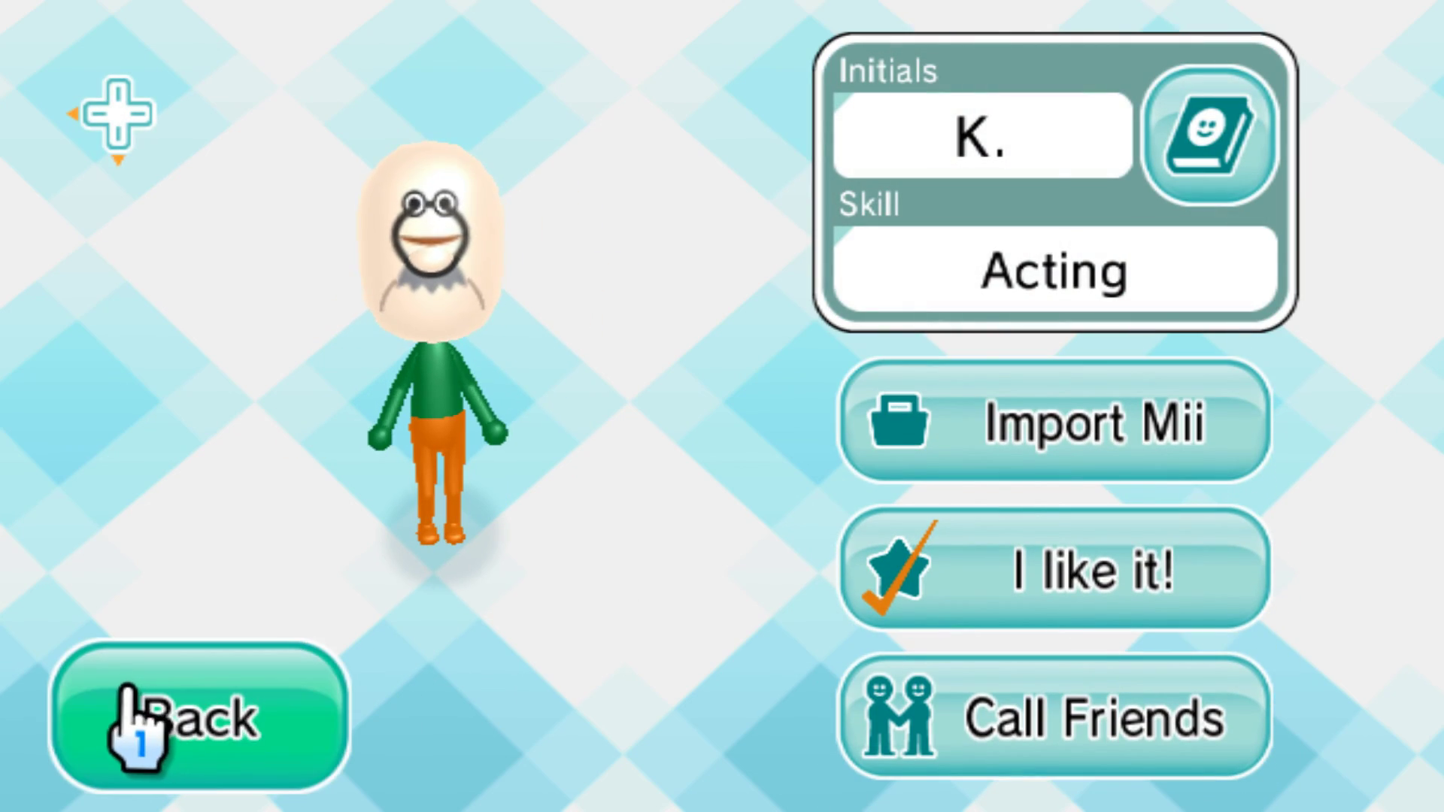
left_click(125, 701)
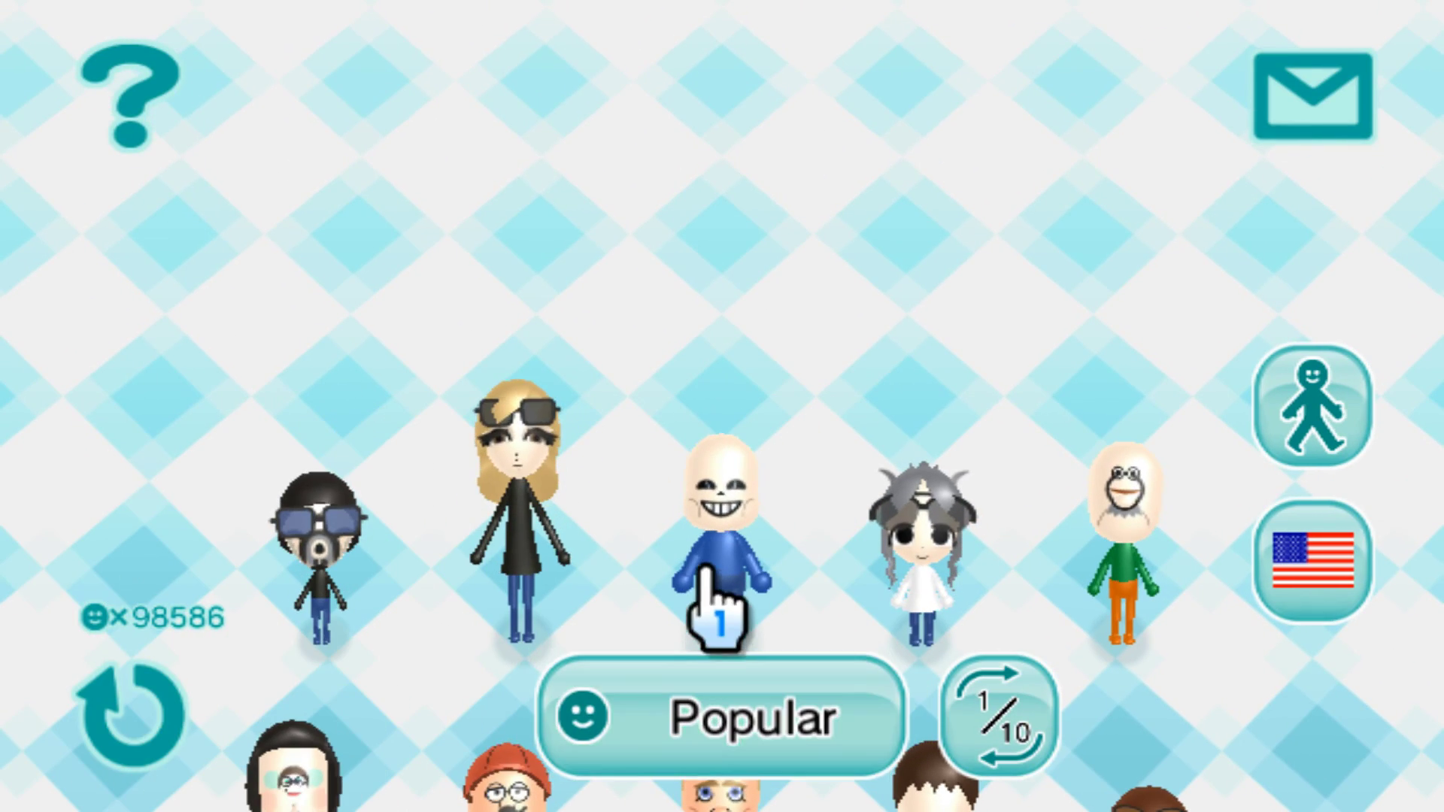
Step: Mark the grinning skeleton Mii with the initial S. as liked and return to the popular Miis
left_click(715, 601)
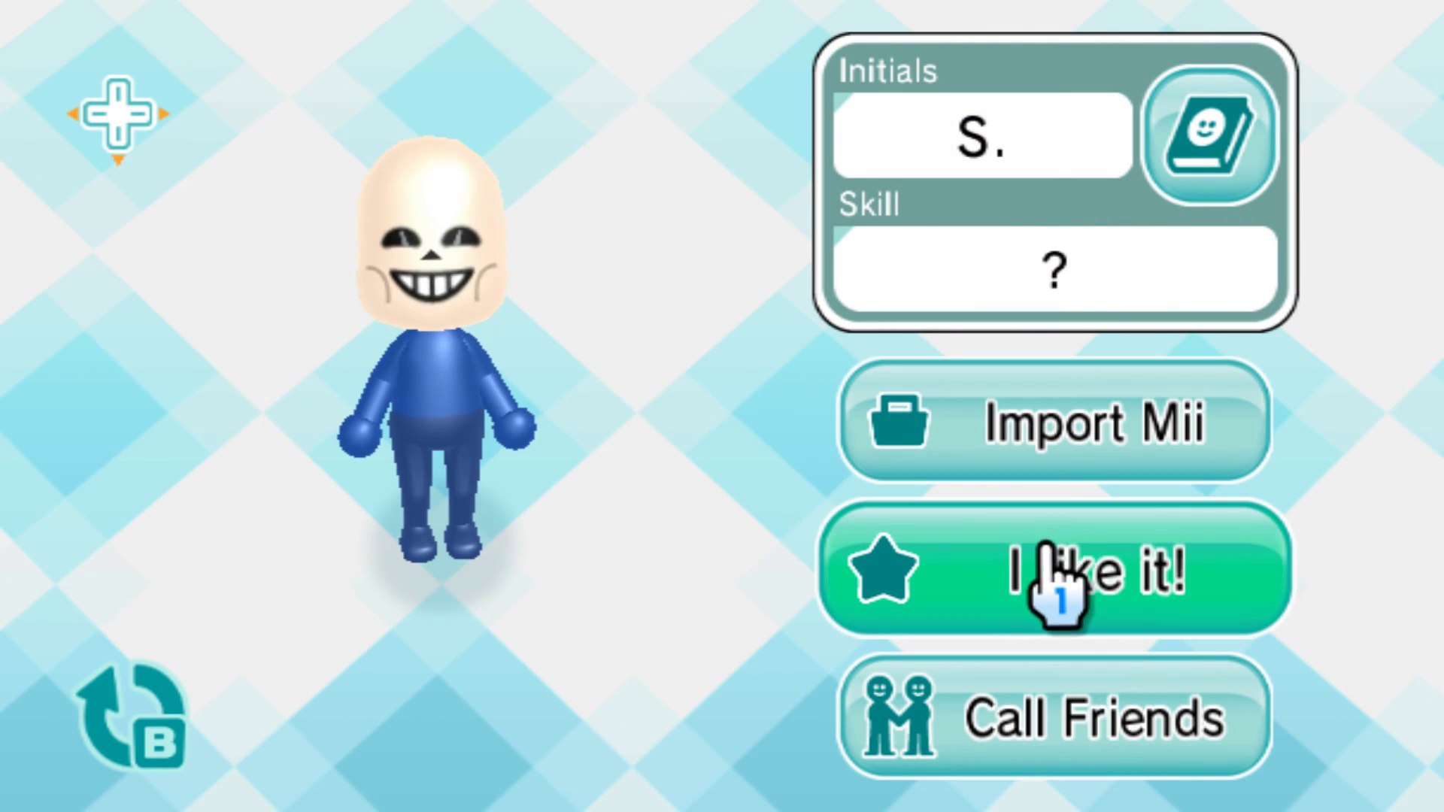
left_click(1048, 580)
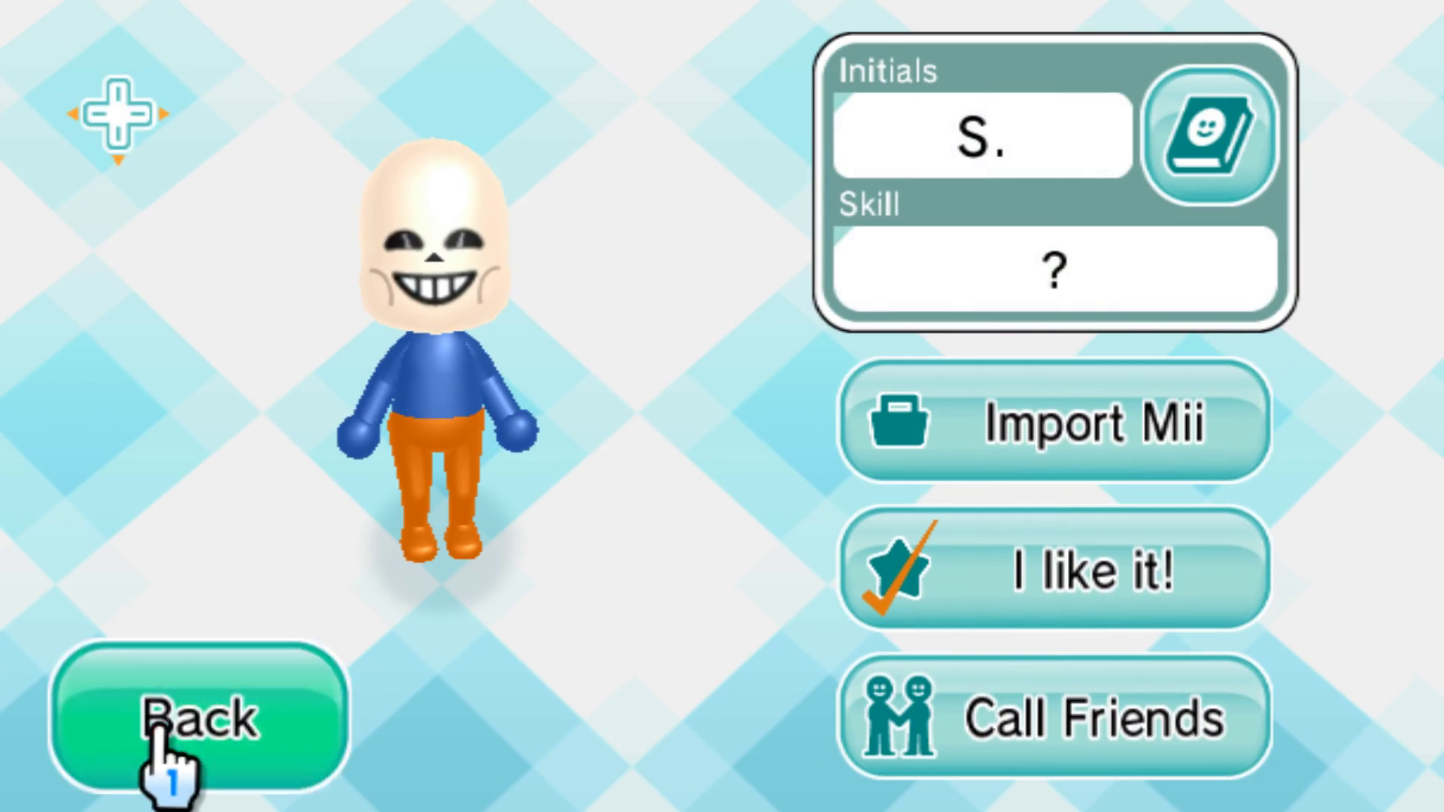
left_click(152, 723)
left_click_drag(720, 530, 531, 205)
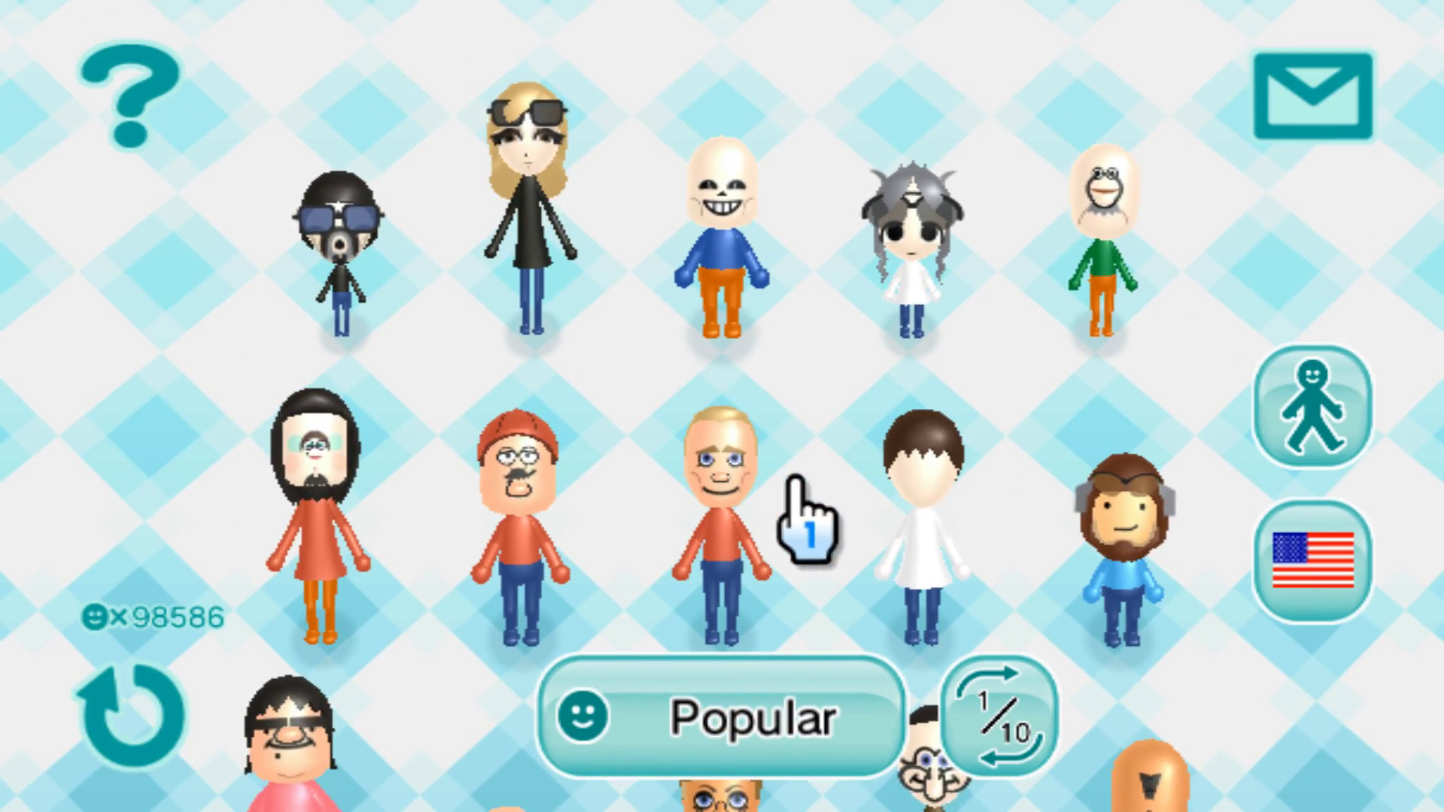